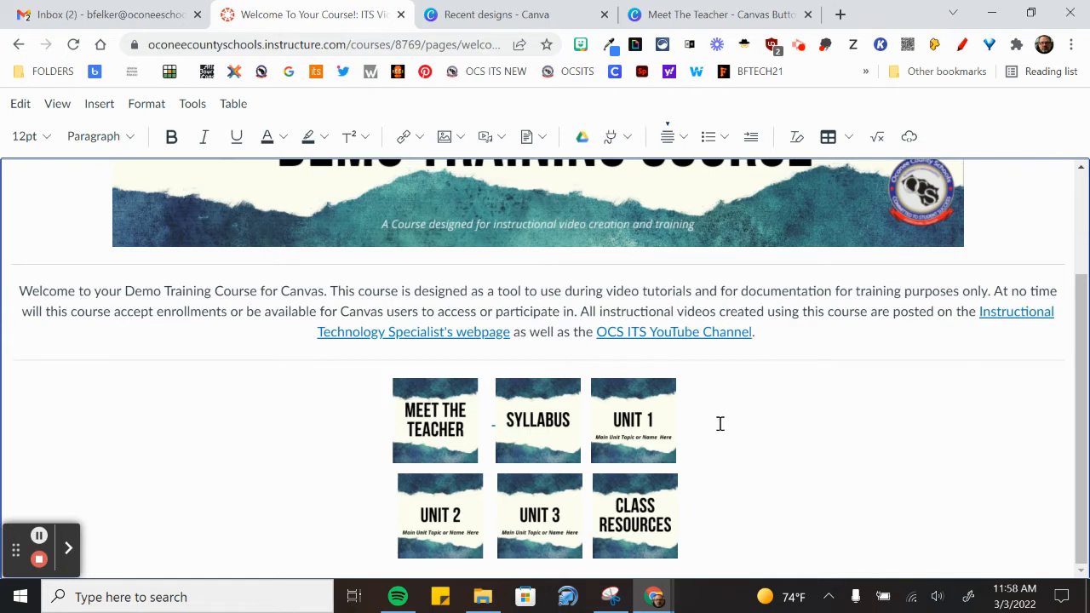
Add blank lines below the six course button images to make room for a table
{"action": "left_click", "coordinate": [721, 498]}
{"action": "key", "text": "Return"}
{"action": "key", "text": "Return"}
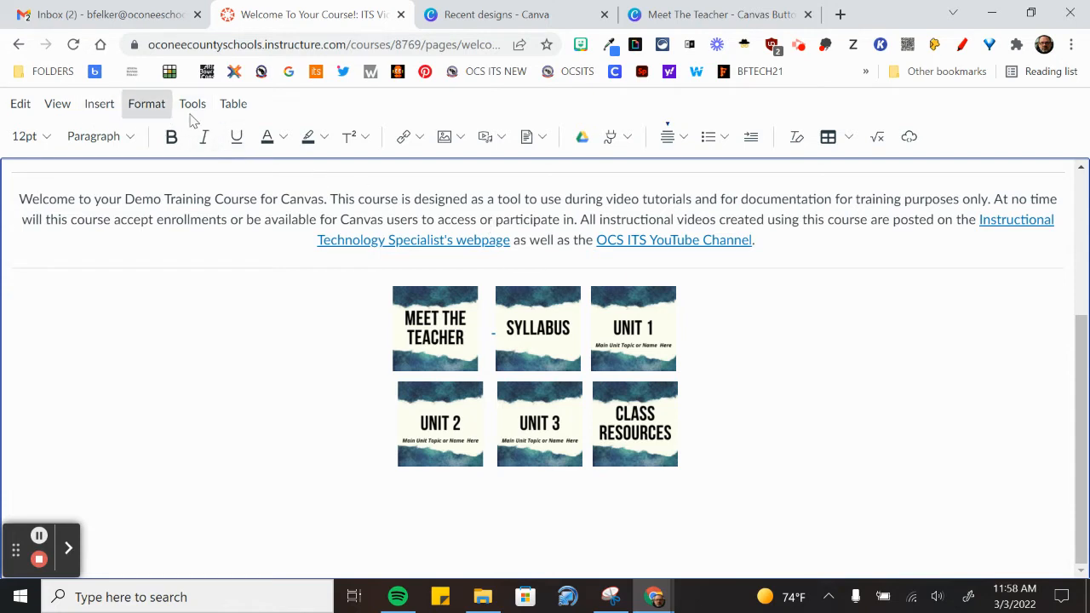
{"action": "left_click", "coordinate": [231, 105]}
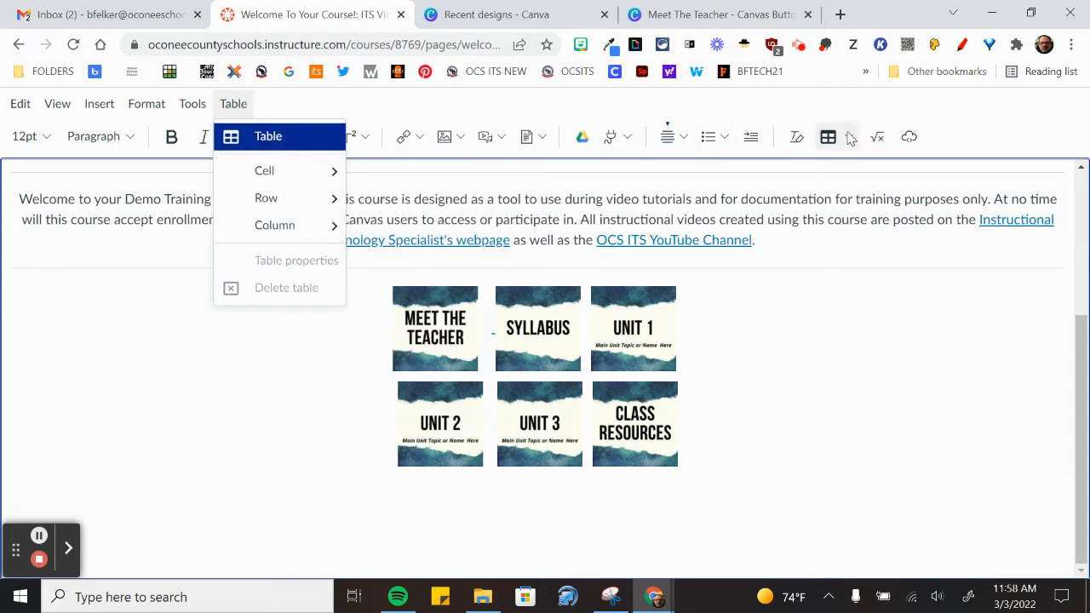
{"action": "left_click", "coordinate": [265, 146]}
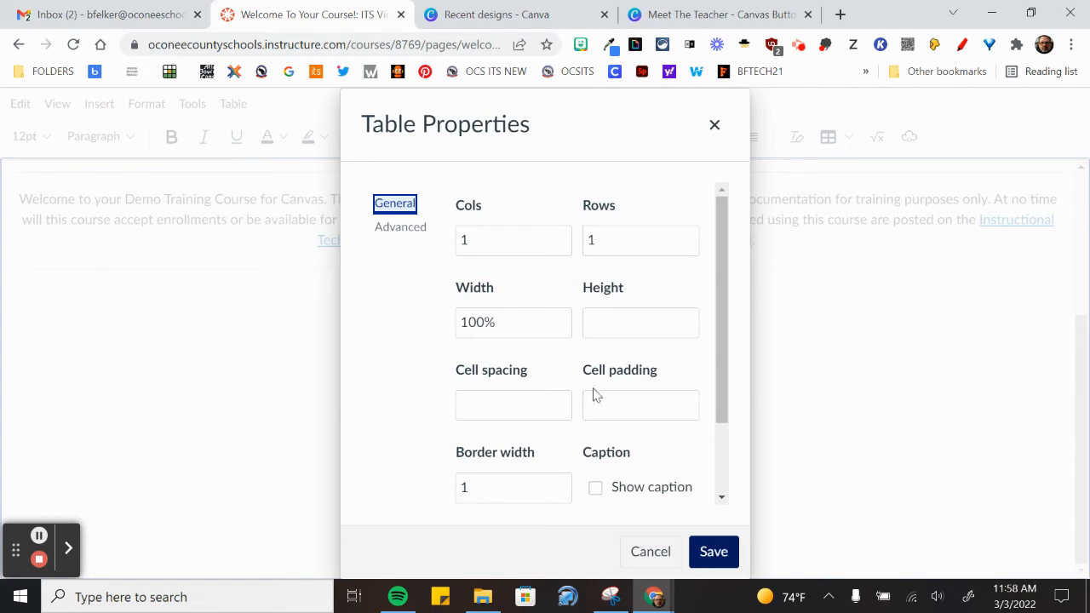
{"action": "left_click", "coordinate": [650, 552]}
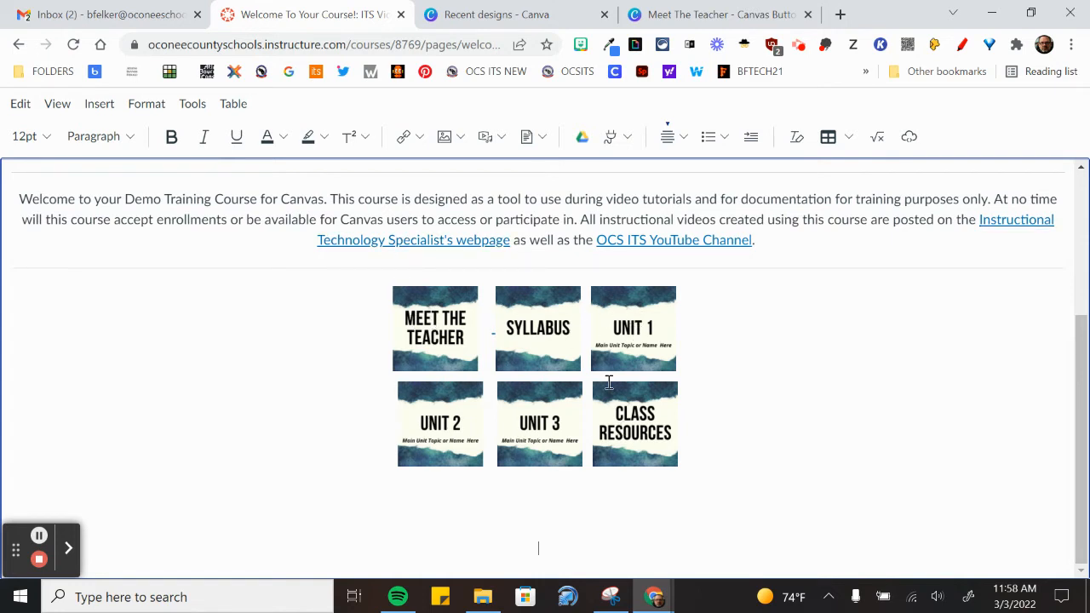
Start a new table below the button images with 3 columns and 6 rows
{"action": "left_click", "coordinate": [837, 137]}
{"action": "left_click", "coordinate": [871, 169]}
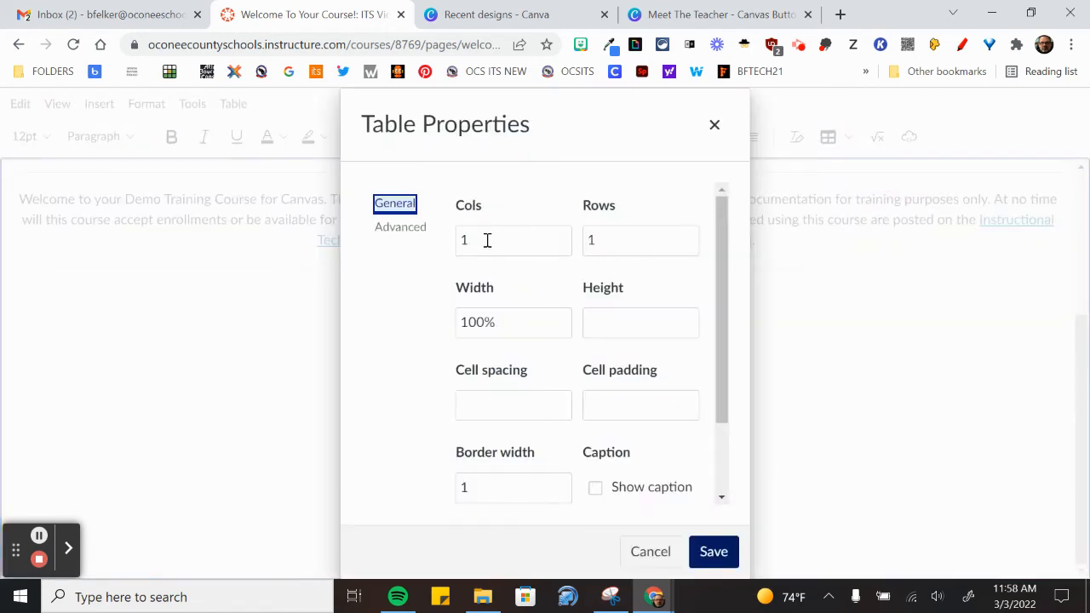
{"action": "key", "text": "Tab"}
{"action": "type", "text": "3"}
{"action": "double_click", "coordinate": [587, 239]}
{"action": "type", "text": "6"}
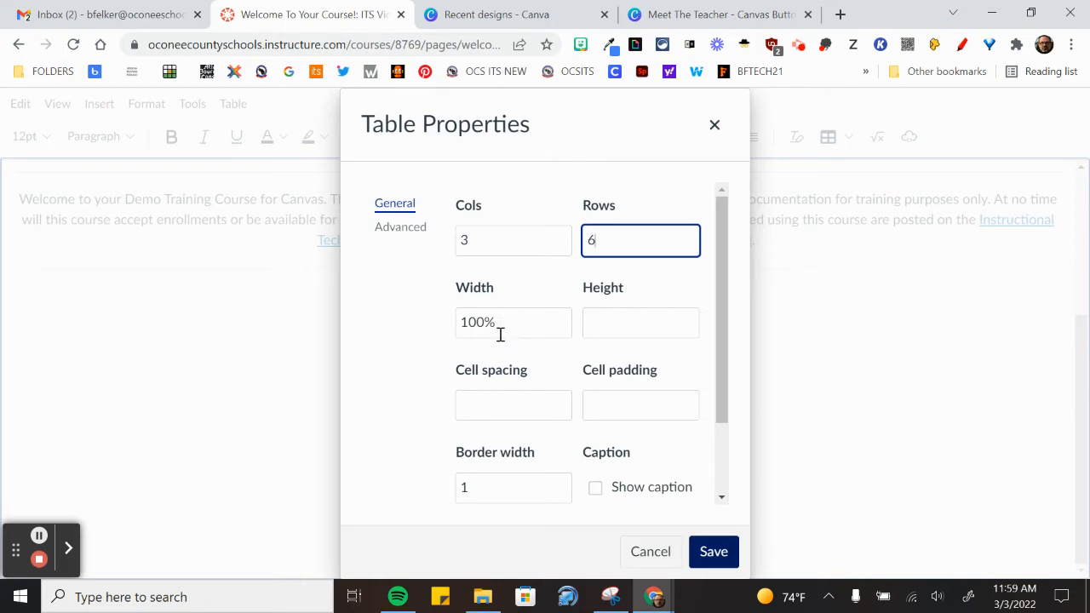
Set the new table's border width to 0 and its alignment to Center
{"action": "scroll", "coordinate": [563, 438], "scroll_direction": "down", "scroll_amount": 2}
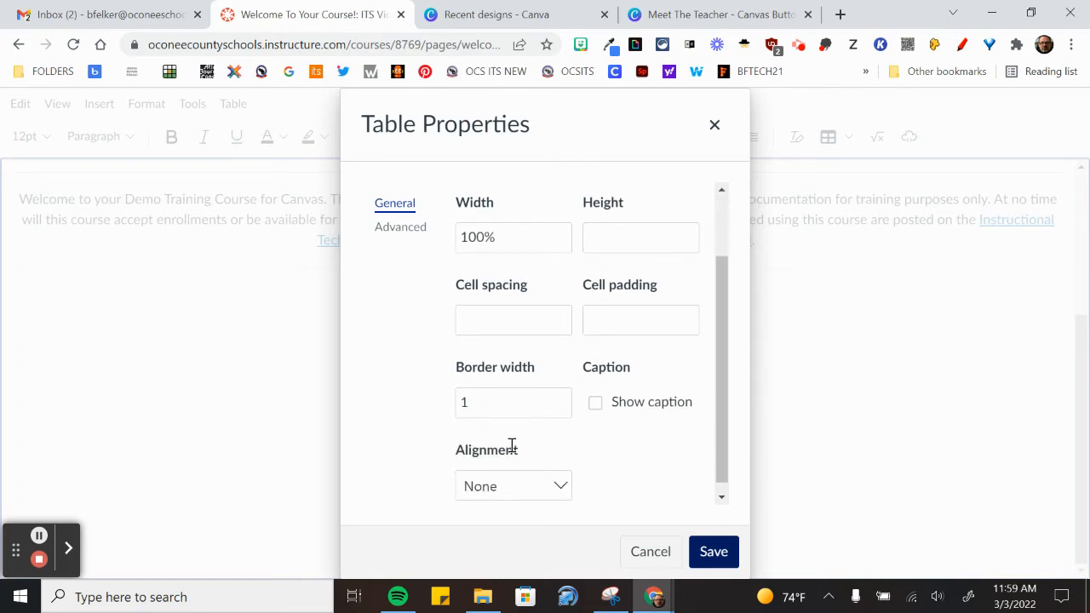
{"action": "left_click_drag", "start_coordinate": [481, 403], "coordinate": [438, 409]}
{"action": "type", "text": "0"}
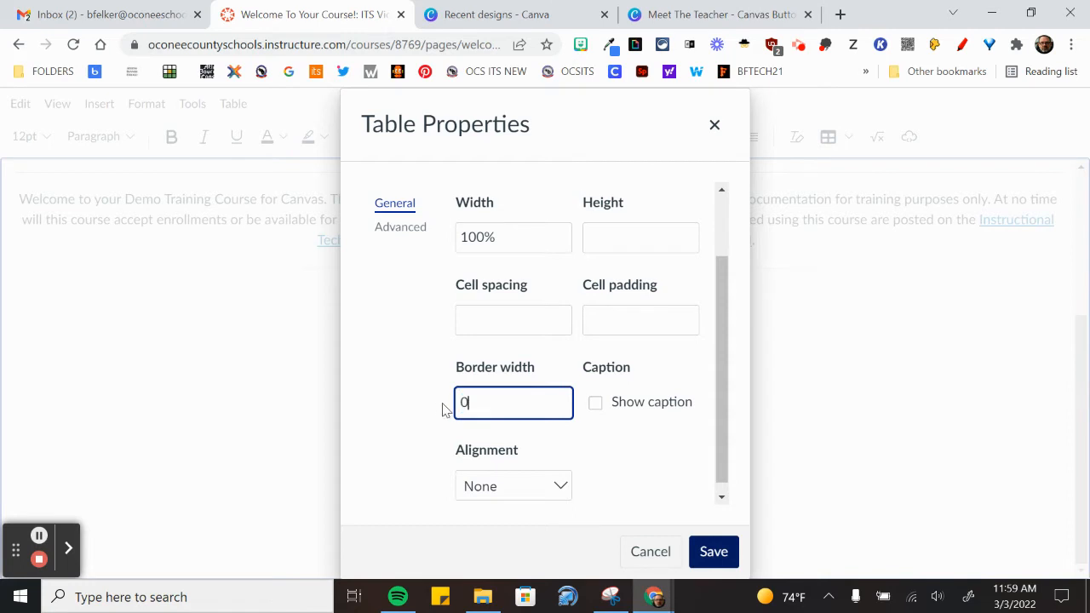
{"action": "left_click", "coordinate": [561, 488]}
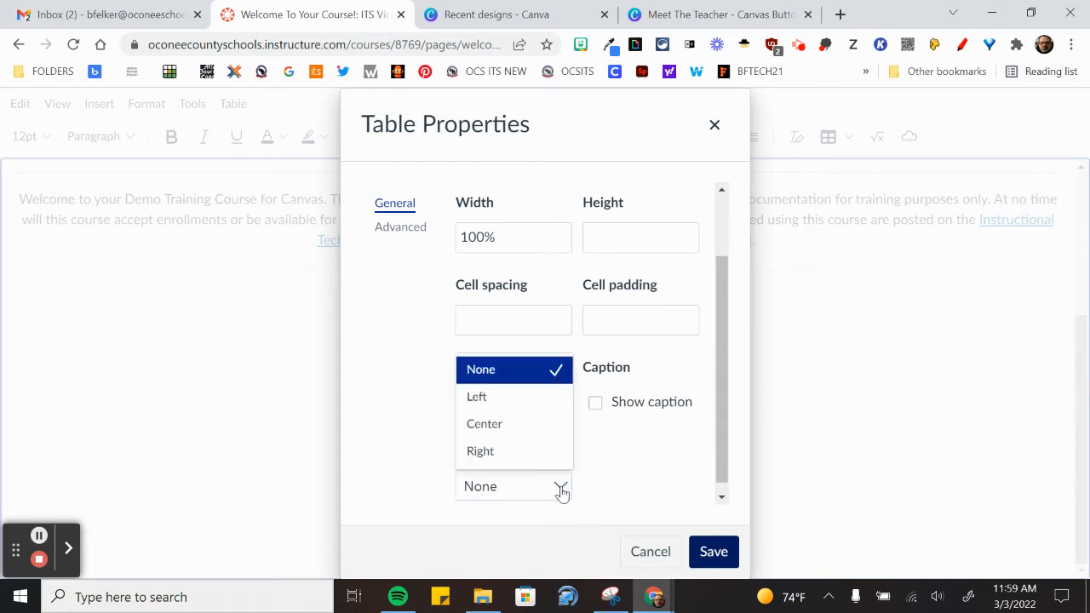
{"action": "left_click", "coordinate": [502, 426]}
{"action": "scroll", "coordinate": [614, 458], "scroll_direction": "down", "scroll_amount": 1}
{"action": "scroll", "coordinate": [614, 459], "scroll_direction": "up", "scroll_amount": 2}
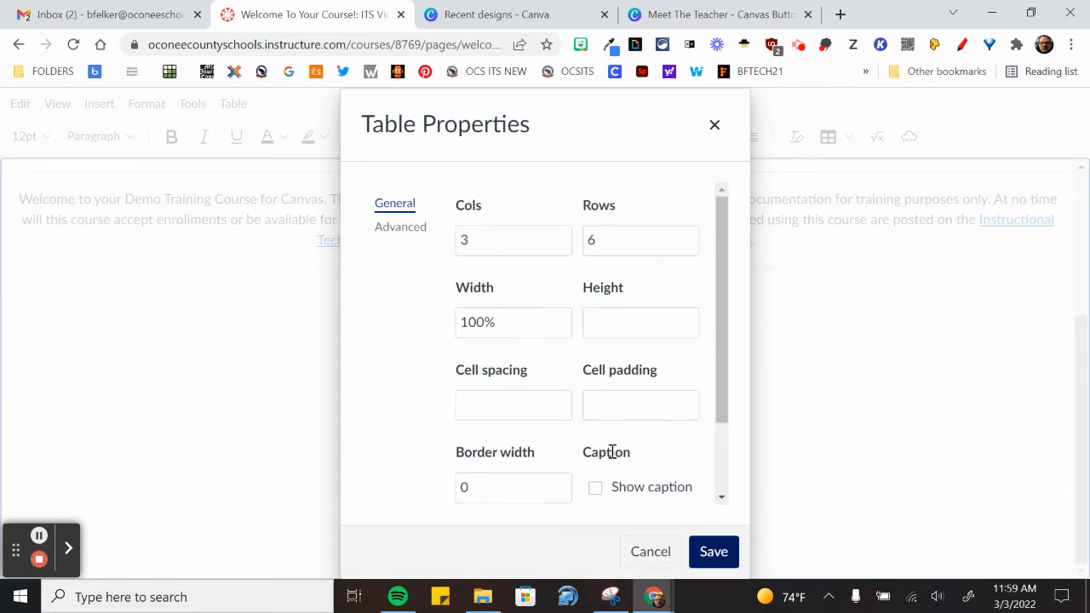
Set the border style to None, leave border and background without color, and save the properties to insert the table
{"action": "left_click", "coordinate": [393, 232]}
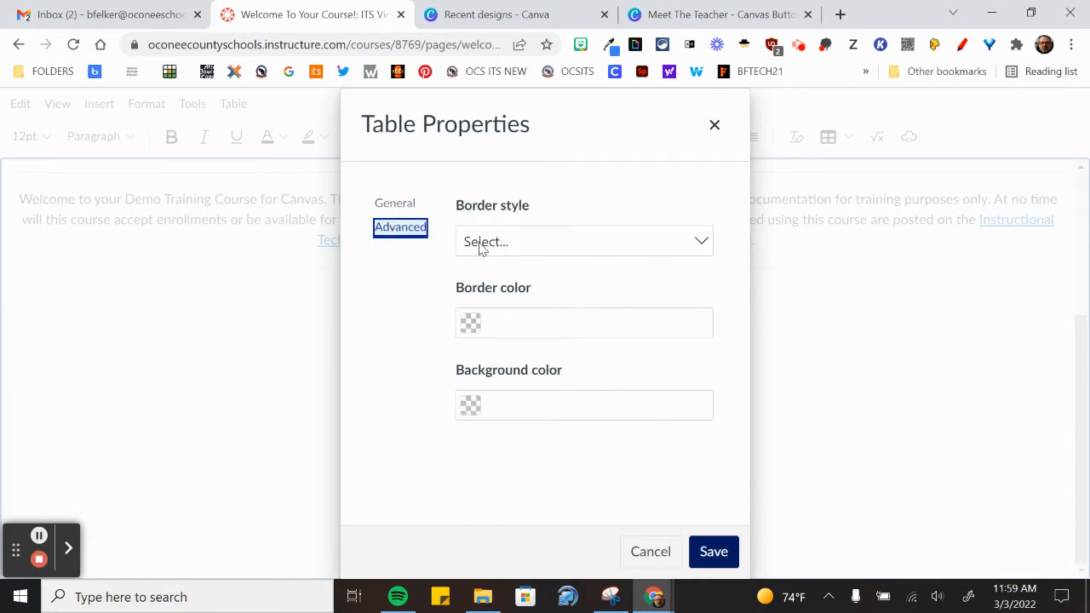
{"action": "left_click", "coordinate": [502, 244]}
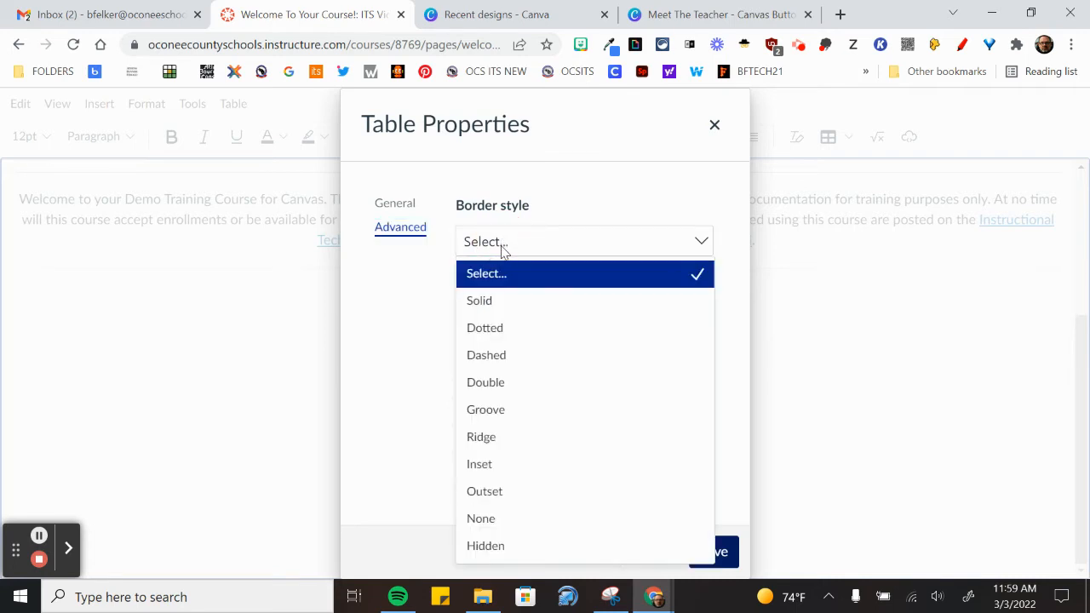
{"action": "left_click", "coordinate": [495, 519]}
{"action": "left_click", "coordinate": [471, 323]}
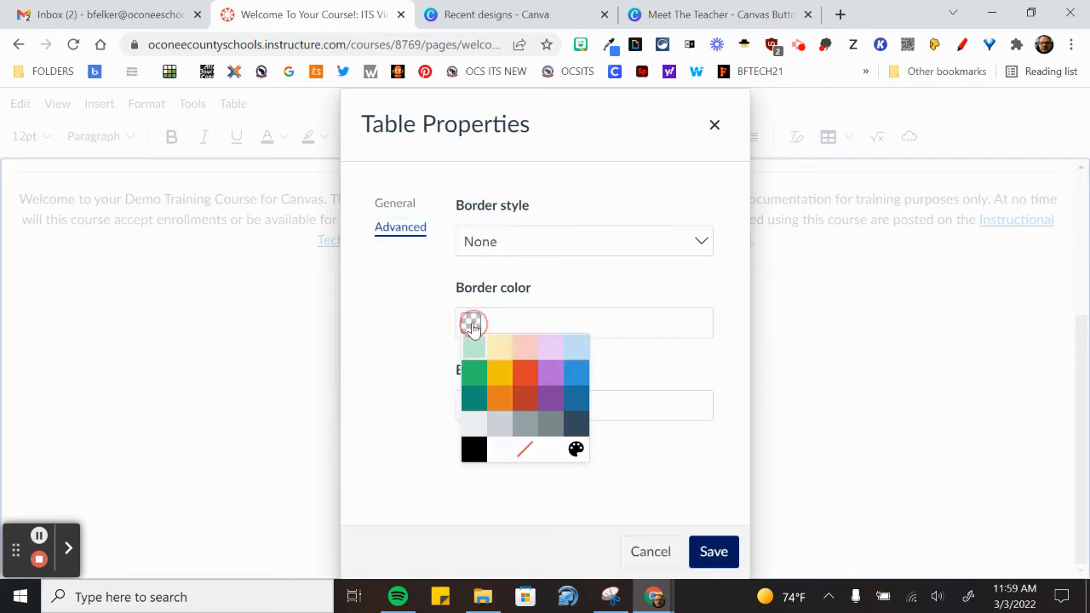
{"action": "left_click", "coordinate": [524, 456]}
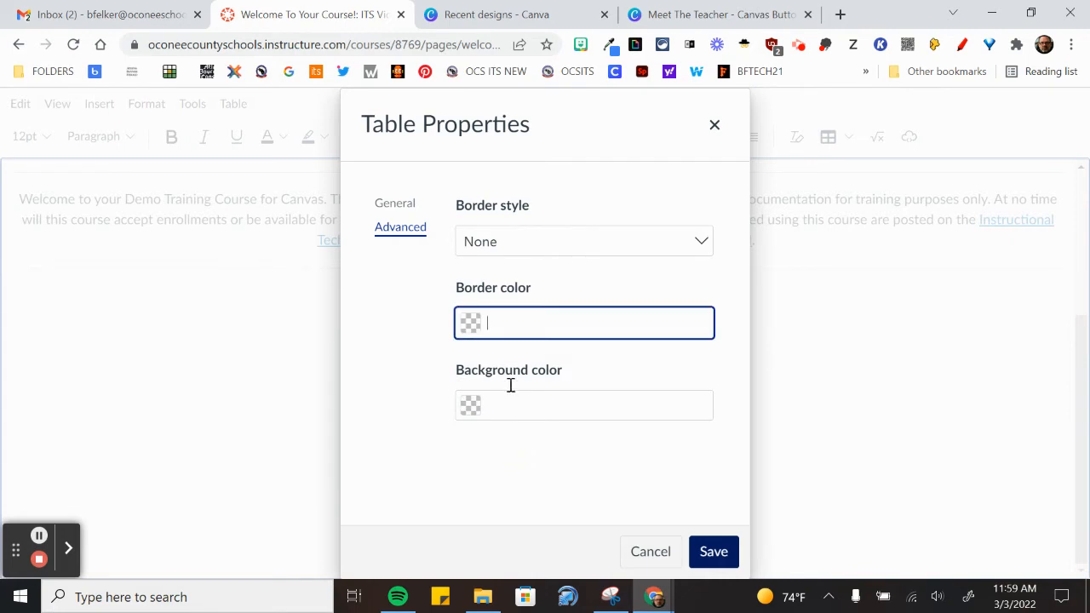
{"action": "left_click", "coordinate": [474, 407]}
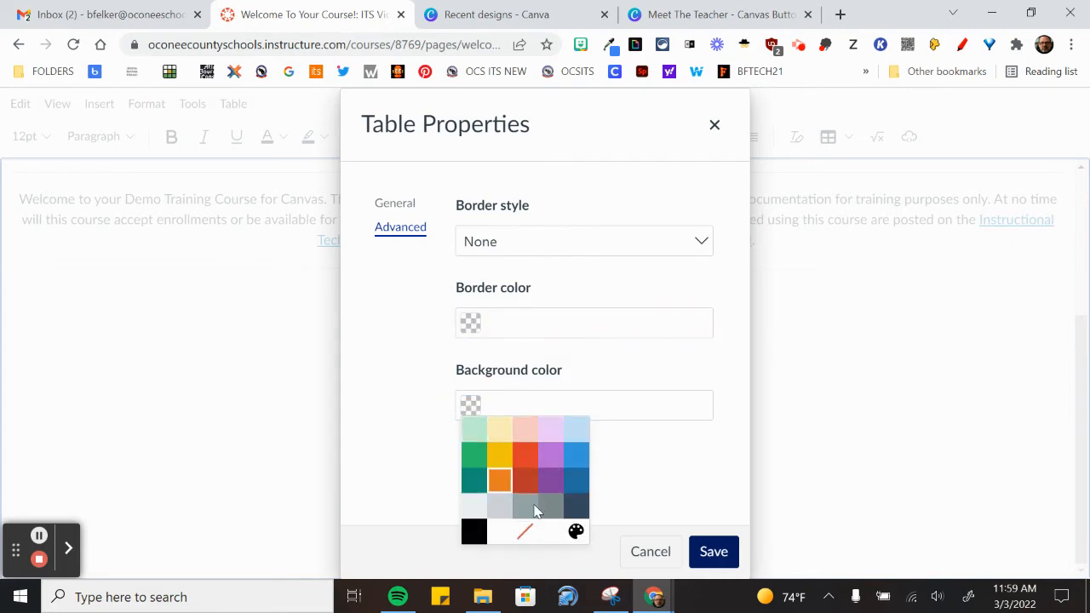
{"action": "left_click", "coordinate": [525, 534]}
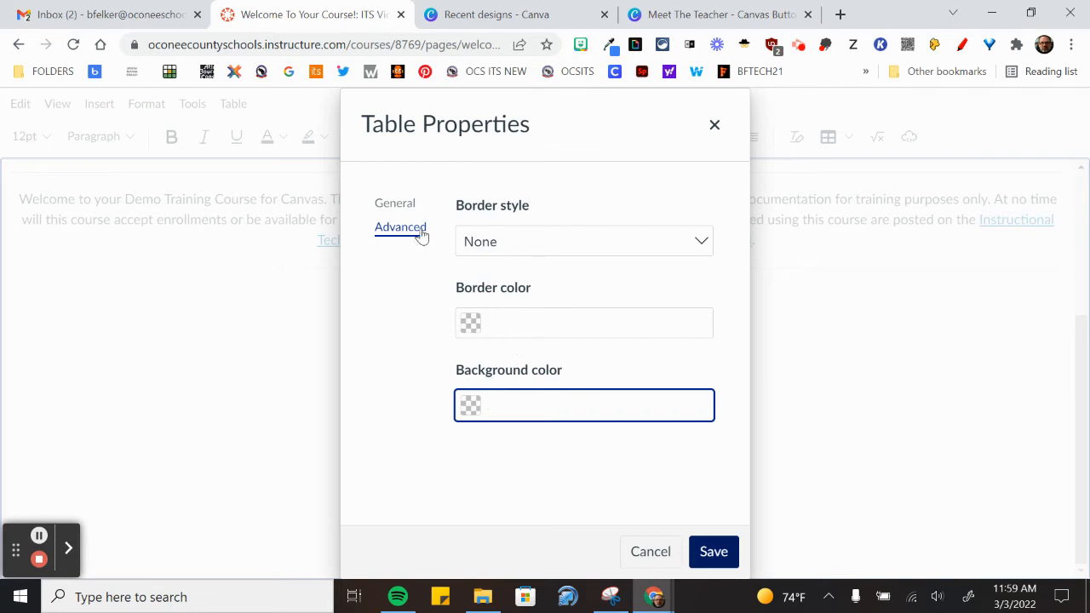
{"action": "left_click", "coordinate": [391, 205]}
{"action": "left_click", "coordinate": [396, 230]}
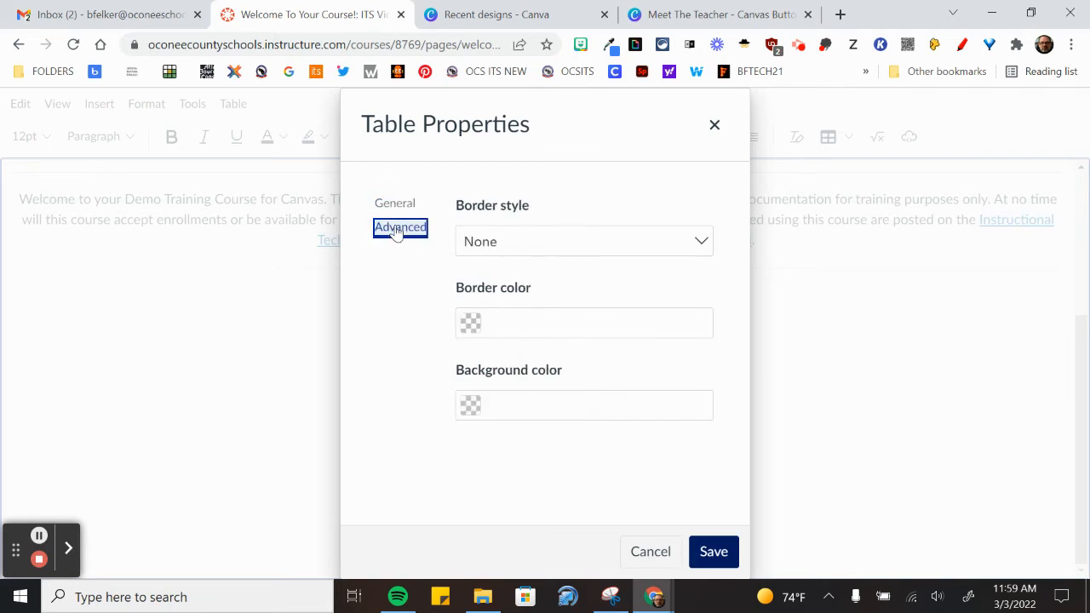
{"action": "left_click", "coordinate": [713, 550]}
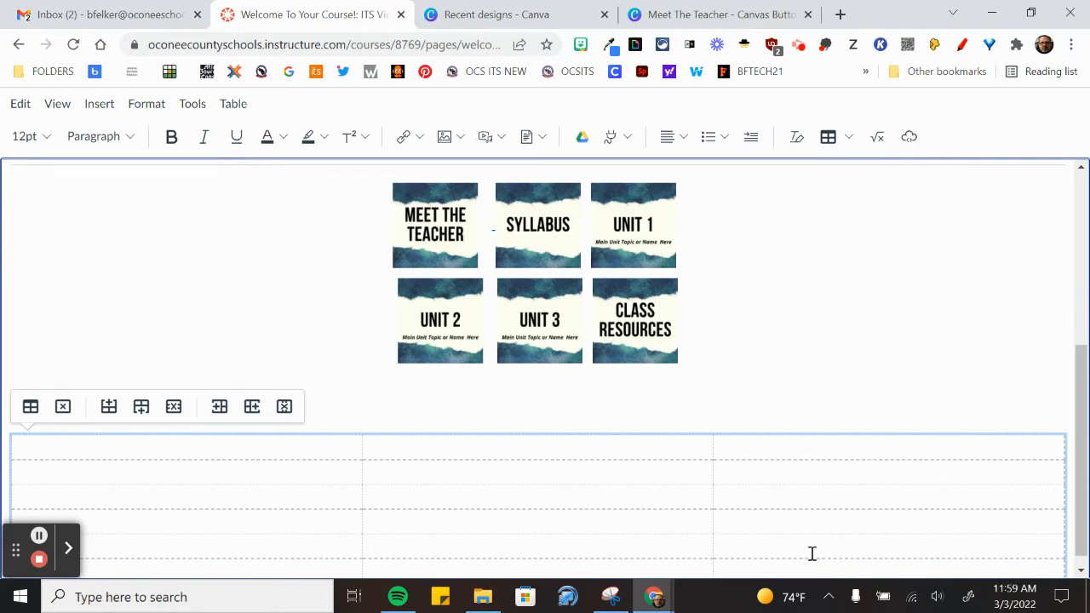
Set the table's width to 75%
{"action": "left_click", "coordinate": [30, 407]}
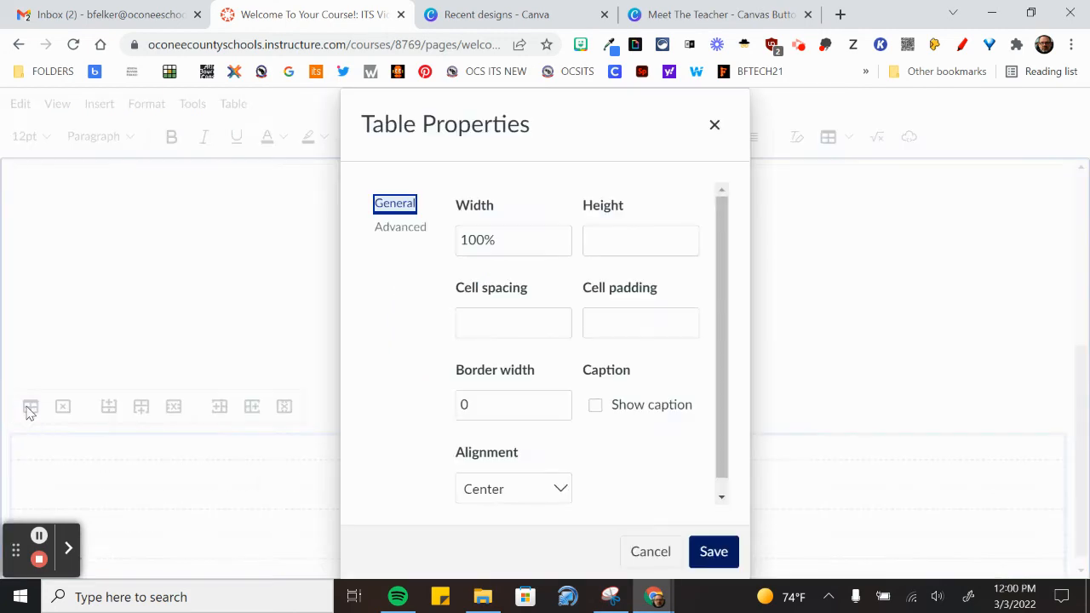
{"action": "key", "text": "Tab"}
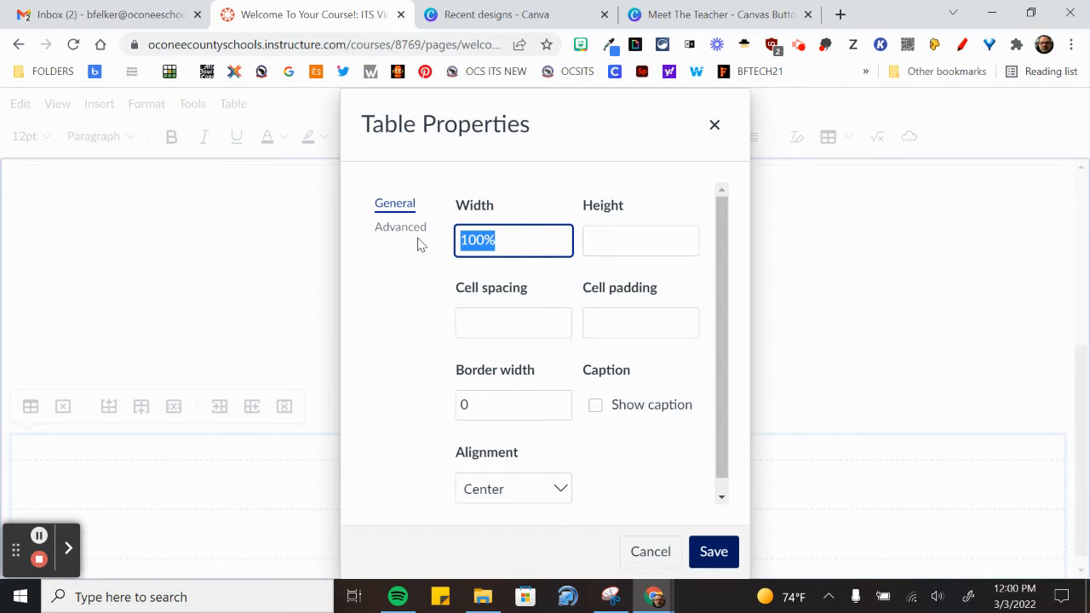
{"action": "type", "text": "75"}
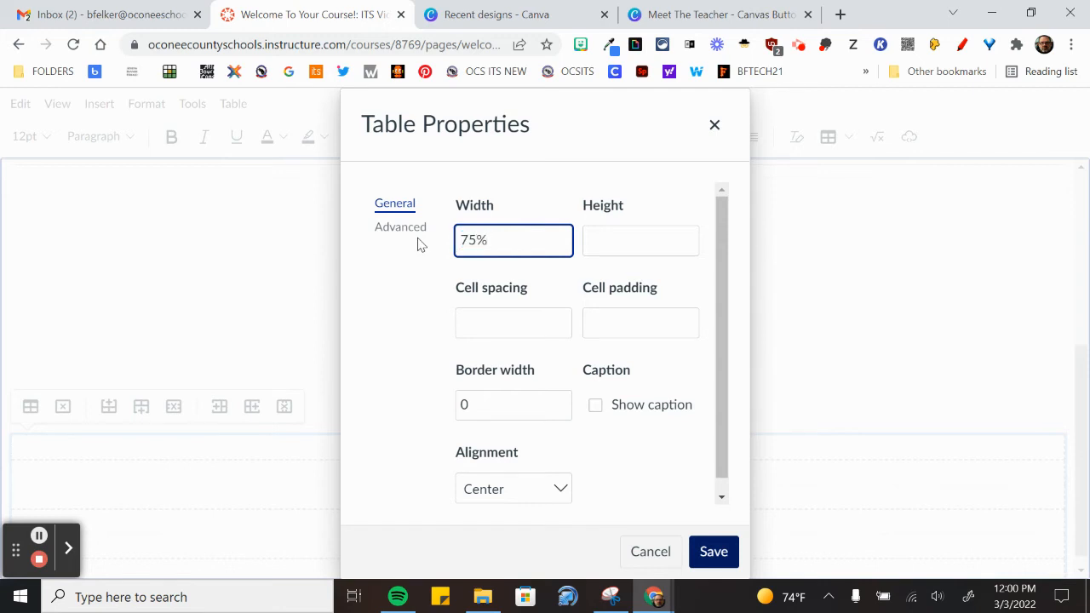
{"action": "left_click", "coordinate": [398, 342]}
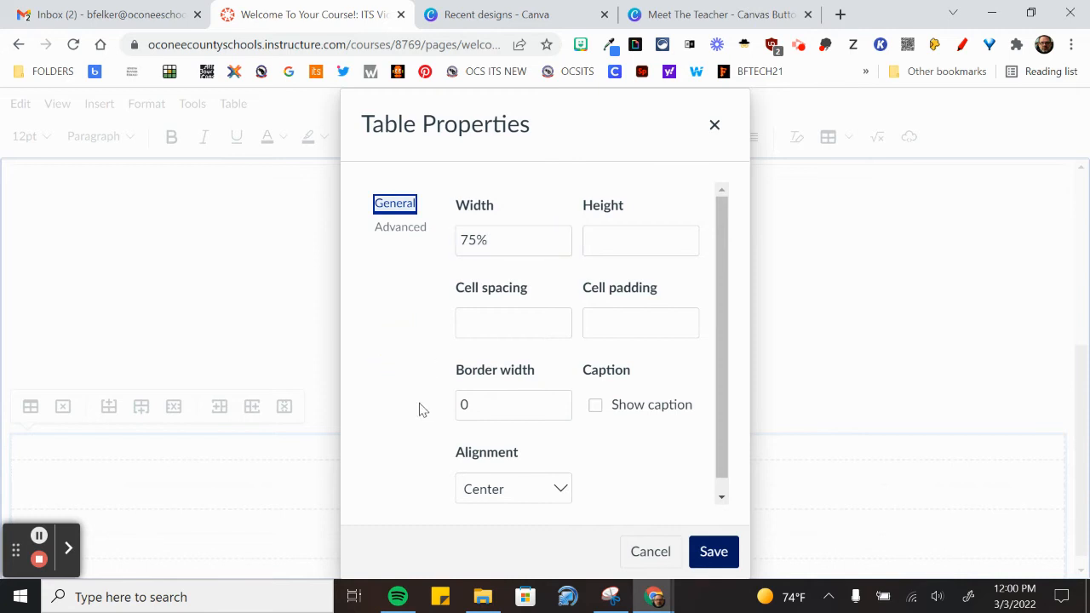
{"action": "left_click", "coordinate": [716, 553]}
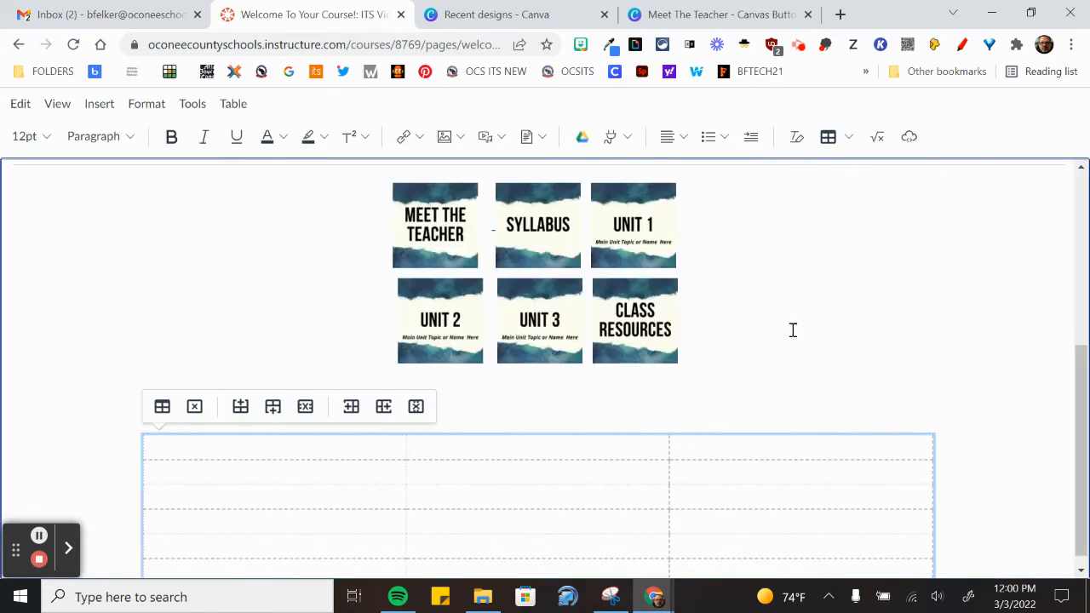
Move the images into the table: Meet the Teacher, Syllabus, Unit 1 in row one; Unit 2, Unit 3, Class Resources in row two
{"action": "left_click", "coordinate": [433, 216]}
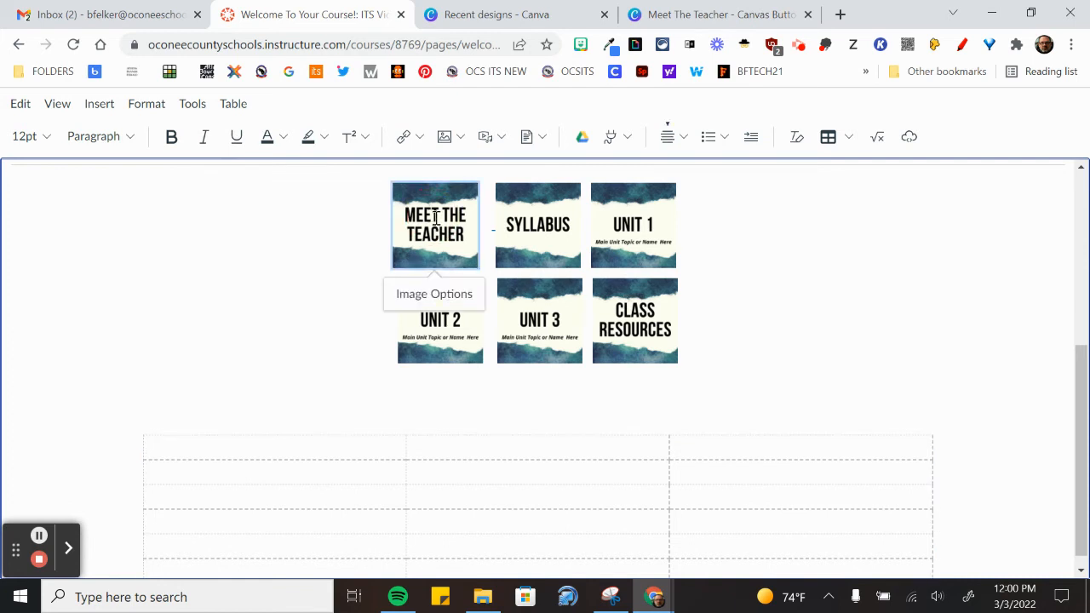
{"action": "left_click_drag", "start_coordinate": [441, 214], "coordinate": [236, 442]}
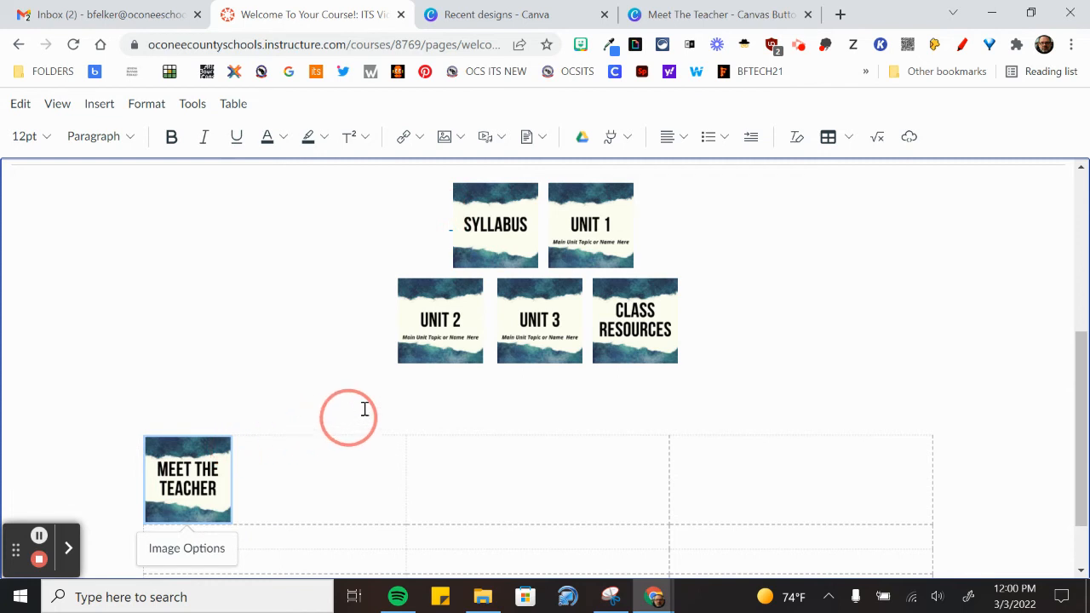
{"action": "left_click_drag", "start_coordinate": [492, 214], "coordinate": [518, 452]}
{"action": "left_click_drag", "start_coordinate": [539, 201], "coordinate": [708, 403]}
{"action": "left_click_drag", "start_coordinate": [430, 256], "coordinate": [303, 448]}
{"action": "left_click_drag", "start_coordinate": [494, 242], "coordinate": [511, 445]}
{"action": "left_click_drag", "start_coordinate": [551, 256], "coordinate": [706, 480]}
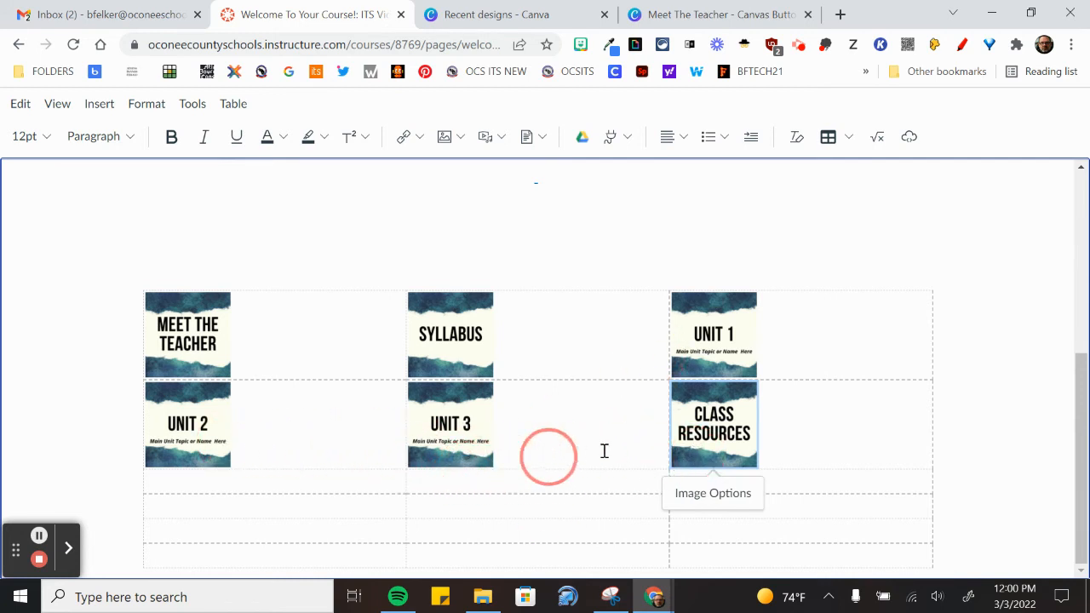
Rearrange the images so Class Resources ends the first row and Unit 1, Unit 2 and Unit 3 fill the second row in order
{"action": "left_click_drag", "start_coordinate": [718, 436], "coordinate": [193, 426]}
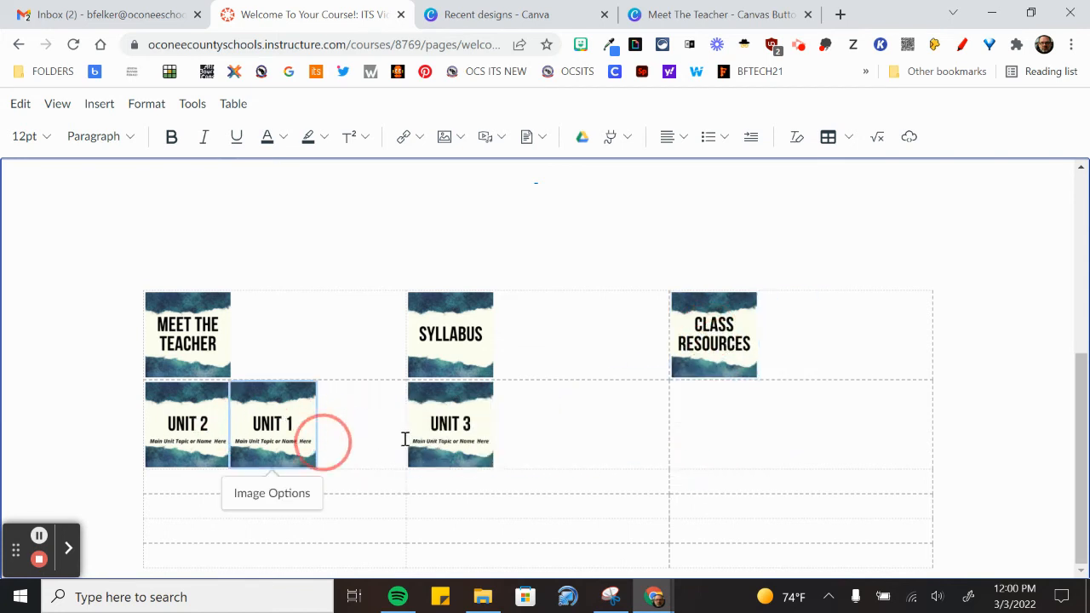
{"action": "left_click_drag", "start_coordinate": [471, 432], "coordinate": [748, 430]}
{"action": "left_click_drag", "start_coordinate": [165, 431], "coordinate": [483, 429]}
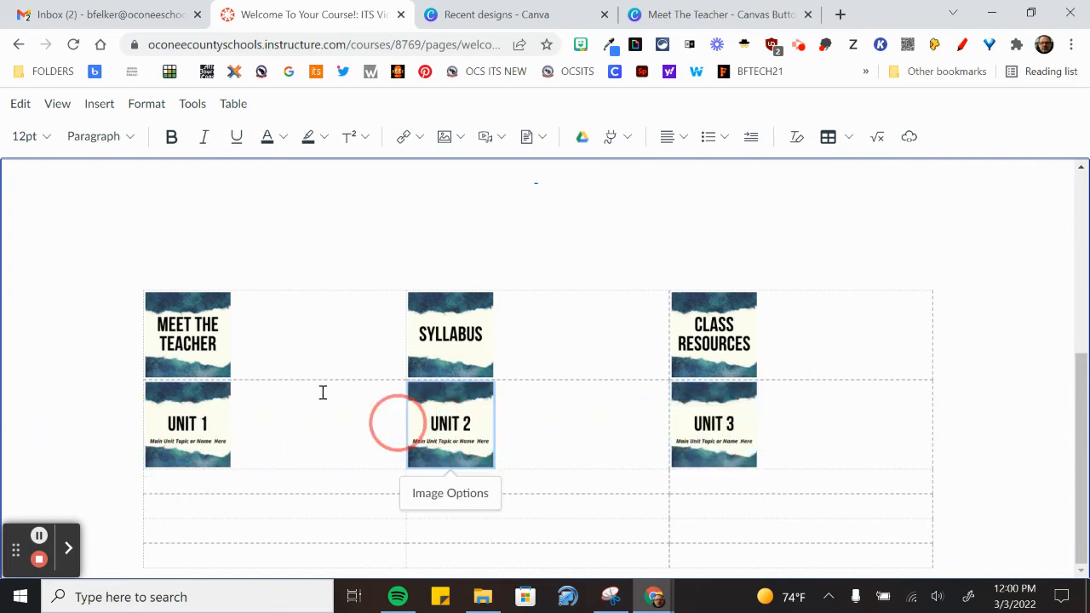
Center the six button images within their cells in the table's first two rows
{"action": "left_click_drag", "start_coordinate": [258, 341], "coordinate": [822, 435]}
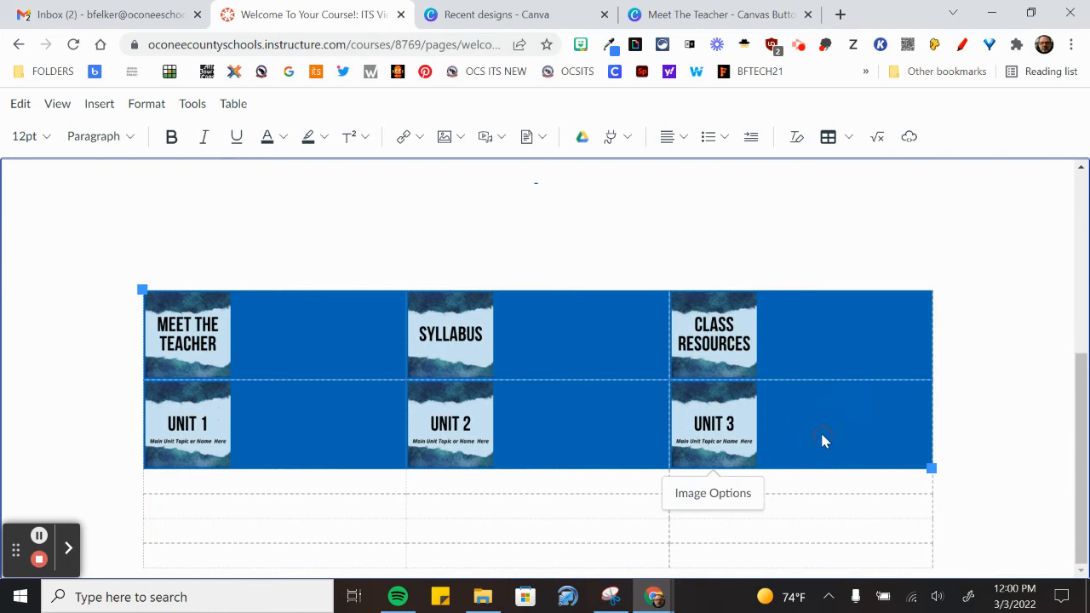
{"action": "left_click", "coordinate": [683, 137]}
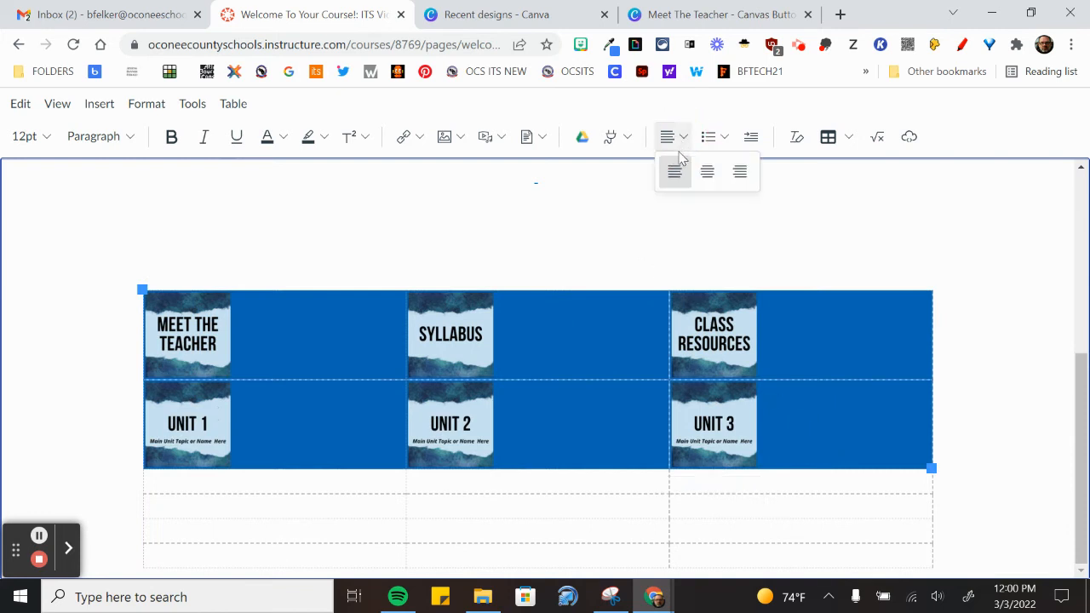
{"action": "left_click", "coordinate": [710, 171]}
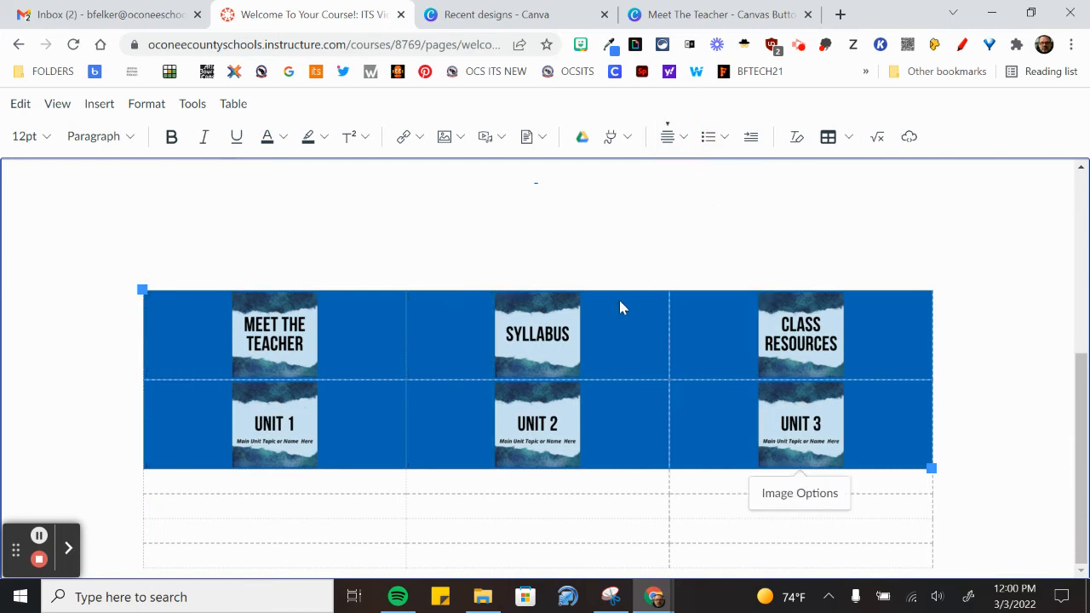
{"action": "left_click", "coordinate": [978, 328]}
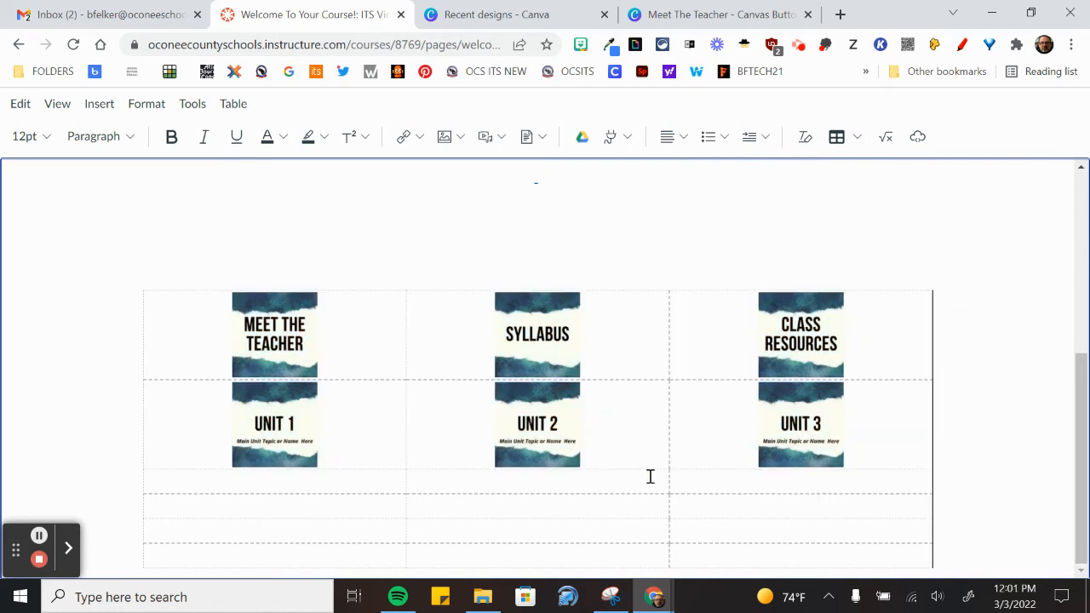
Narrow the table holding the button images to a width of 50%
{"action": "left_click", "coordinate": [260, 341]}
{"action": "left_click_drag", "start_coordinate": [260, 340], "coordinate": [803, 559]}
{"action": "left_click", "coordinate": [163, 261]}
{"action": "triple_click", "coordinate": [469, 240]}
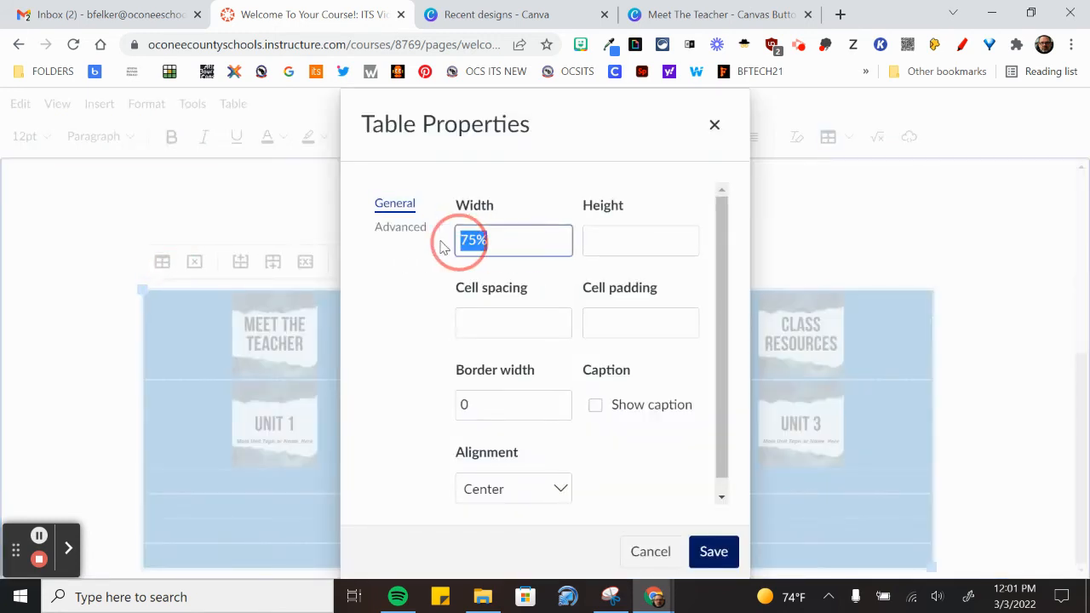
{"action": "type", "text": "50"}
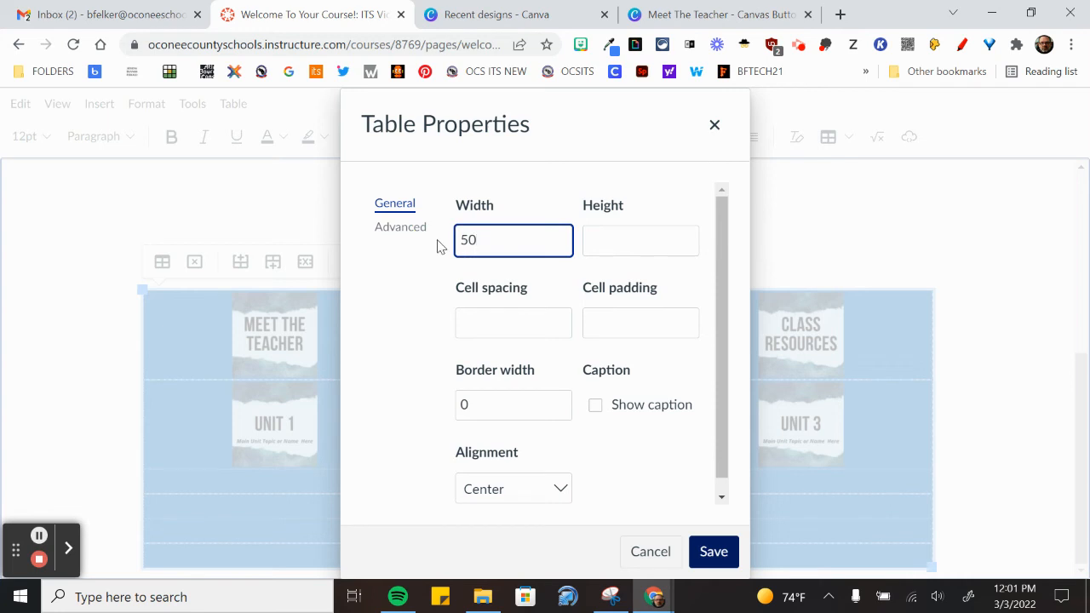
{"action": "type", "text": "%"}
{"action": "left_click", "coordinate": [714, 551]}
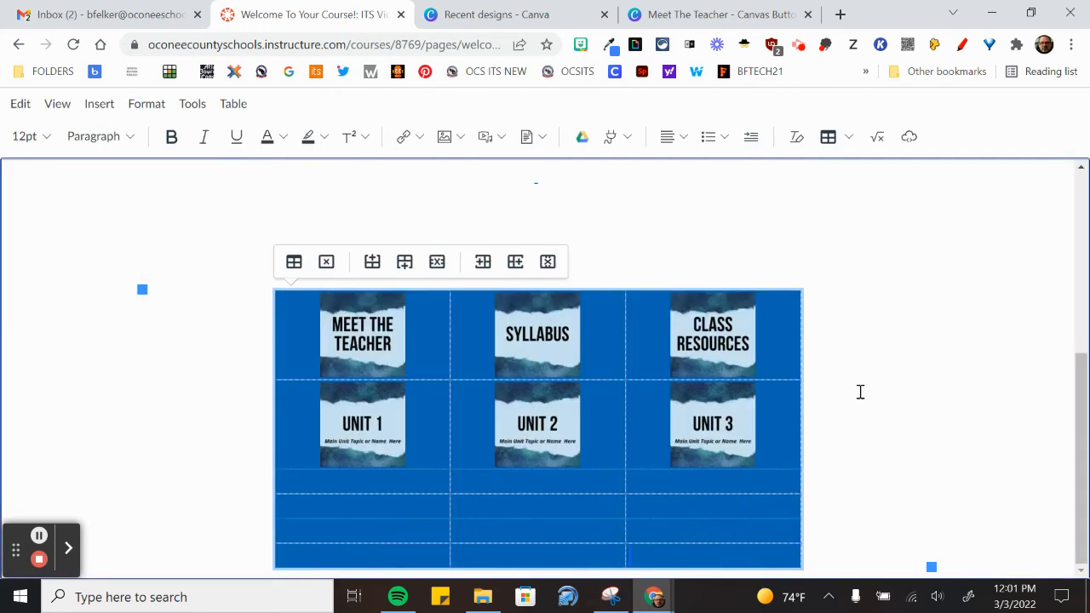
Try to delete the blank lines between the welcome paragraph and the button table, and undo the deletion
{"action": "left_click", "coordinate": [861, 392]}
{"action": "scroll", "coordinate": [871, 423], "scroll_direction": "up", "scroll_amount": 1}
{"action": "scroll", "coordinate": [596, 339], "scroll_direction": "up", "scroll_amount": 2}
{"action": "scroll", "coordinate": [596, 358], "scroll_direction": "down", "scroll_amount": 1}
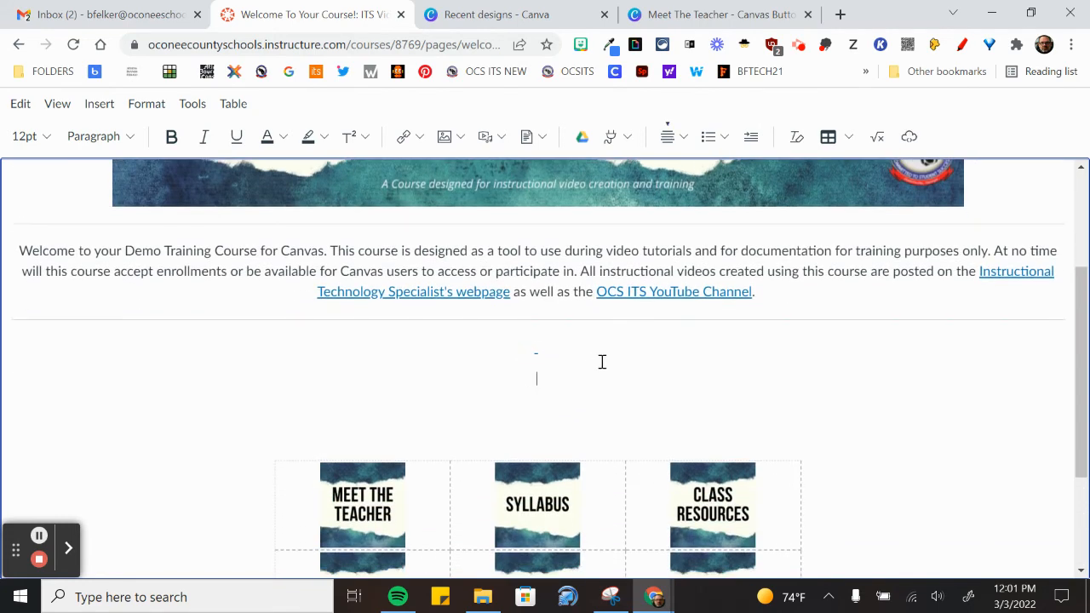
{"action": "key", "text": "BackSpace"}
{"action": "key", "text": "BackSpace"}
{"action": "key", "text": "BackSpace"}
{"action": "key", "text": "BackSpace"}
{"action": "key", "text": "BackSpace"}
{"action": "key", "text": "BackSpace"}
{"action": "key", "text": "BackSpace"}
{"action": "key", "text": "BackSpace"}
{"action": "key", "text": "BackSpace"}
{"action": "key", "text": "BackSpace"}
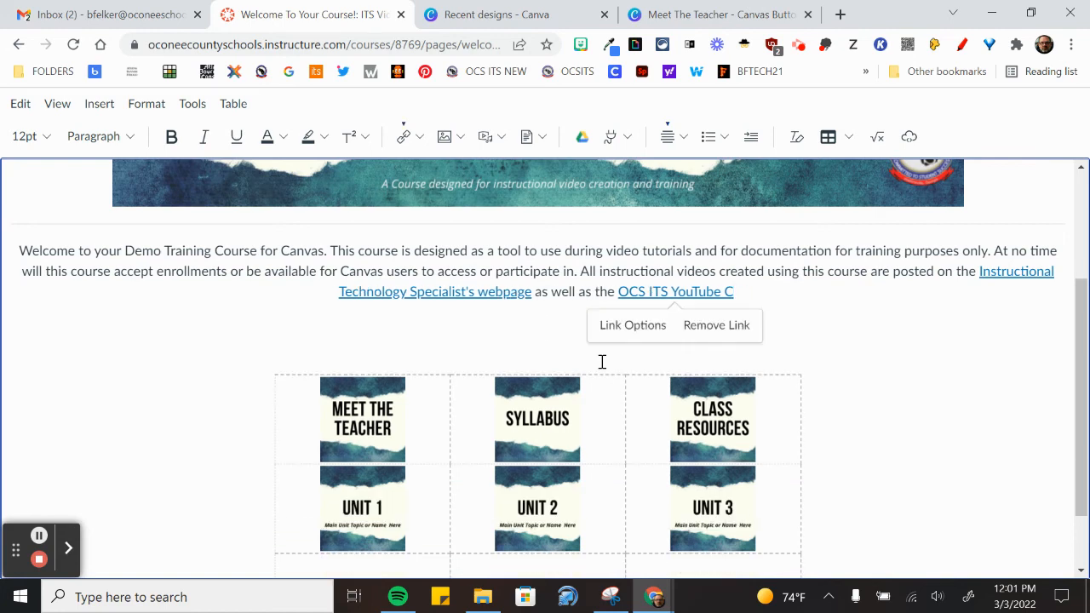
{"action": "key", "text": "ctrl+z"}
Remove the leftover content and blank lines between the welcome paragraph and the button table so the table sits directly beneath the text
{"action": "left_click", "coordinate": [571, 348]}
{"action": "left_click_drag", "start_coordinate": [494, 348], "coordinate": [625, 425]}
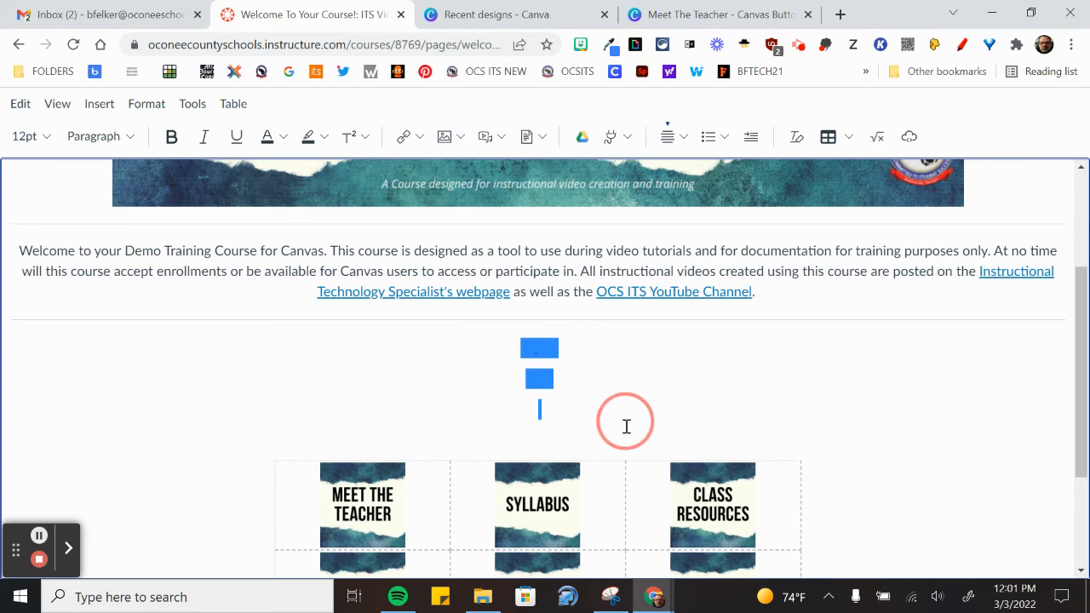
{"action": "key", "text": "BackSpace"}
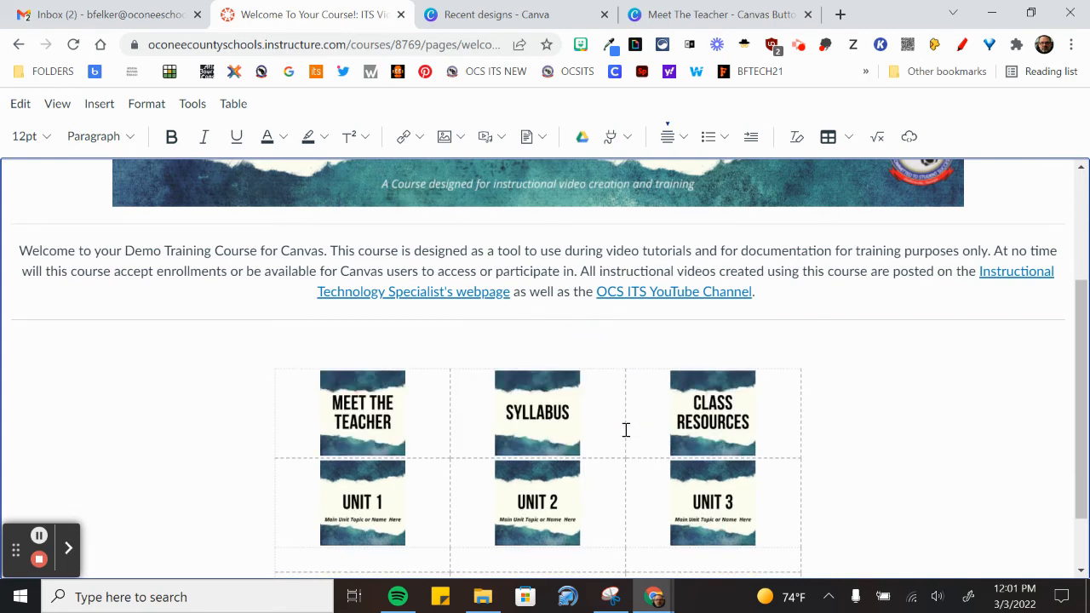
{"action": "key", "text": "BackSpace"}
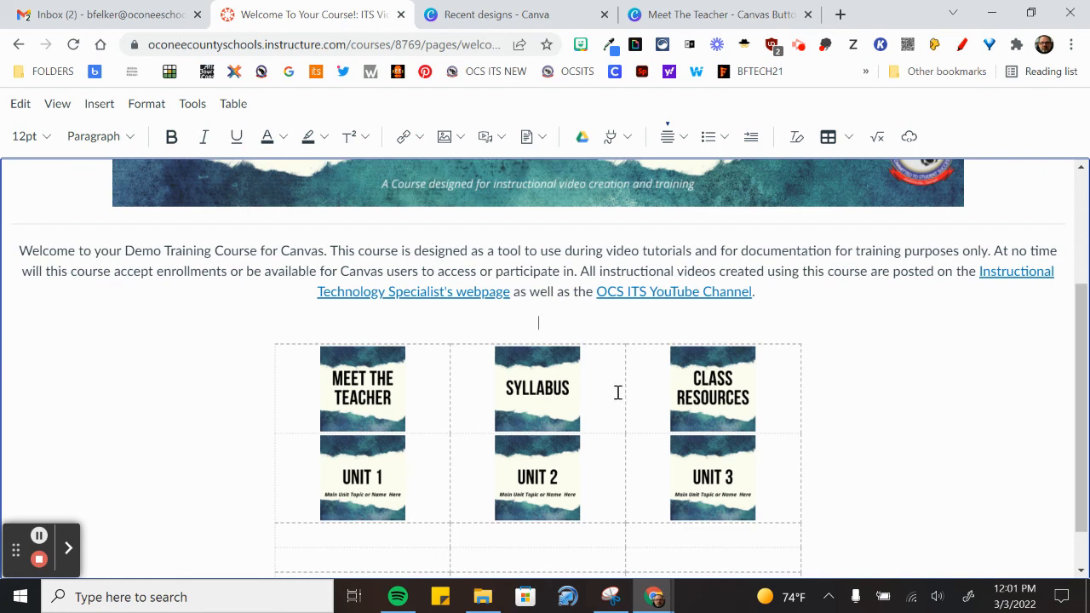
{"action": "scroll", "coordinate": [618, 392], "scroll_direction": "up", "scroll_amount": 1}
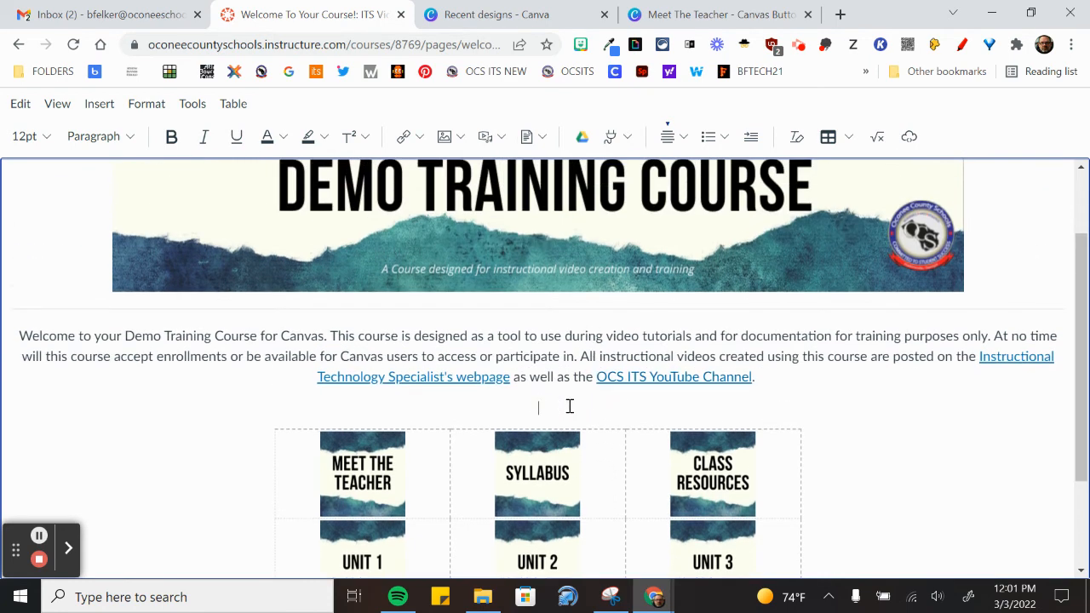
{"action": "key", "text": "BackSpace"}
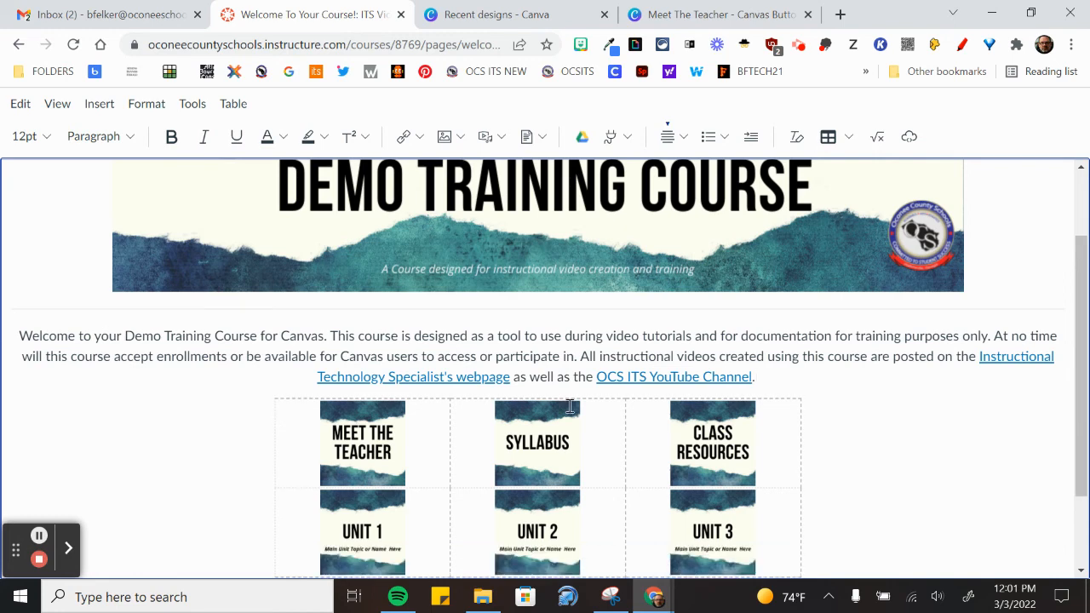
Exit the full-screen editor and save the Welcome To Your Course! page
{"action": "scroll", "coordinate": [857, 455], "scroll_direction": "down", "scroll_amount": 2}
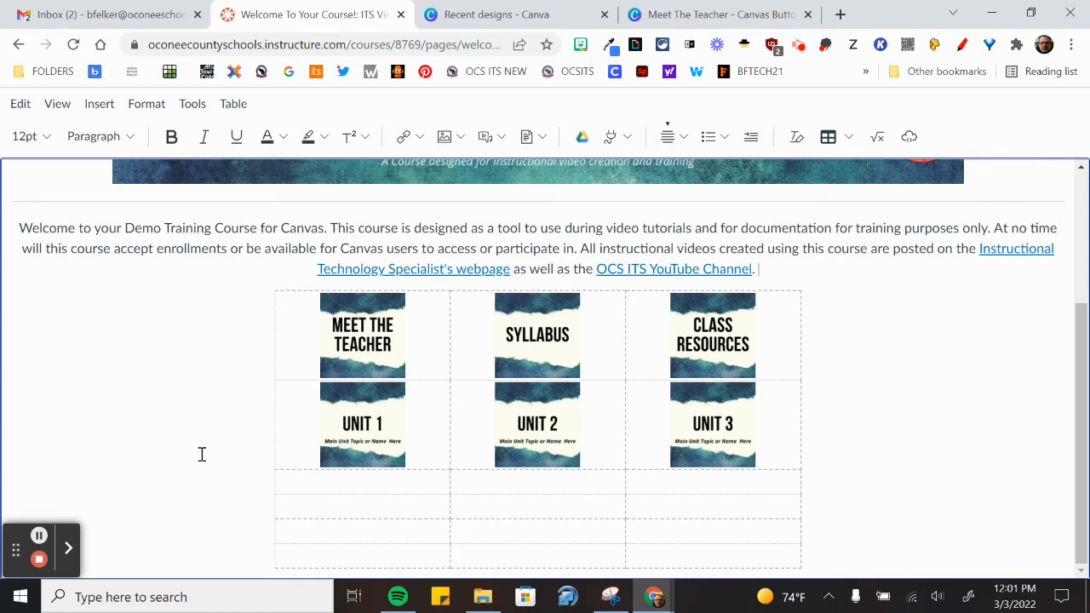
{"action": "key", "text": "Escape"}
{"action": "scroll", "coordinate": [894, 472], "scroll_direction": "down", "scroll_amount": 5}
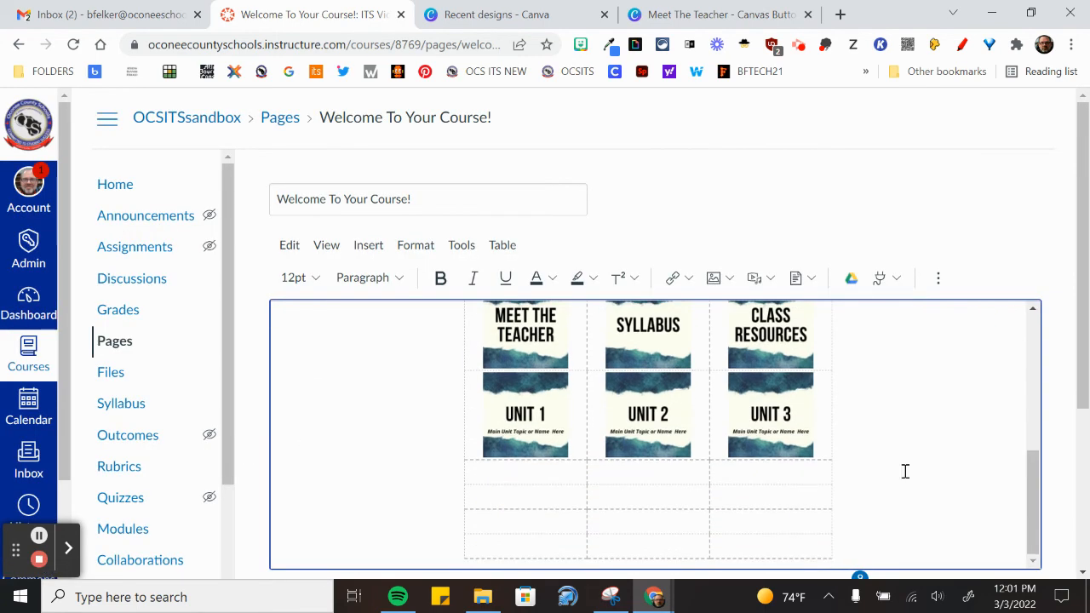
{"action": "left_click", "coordinate": [1020, 532]}
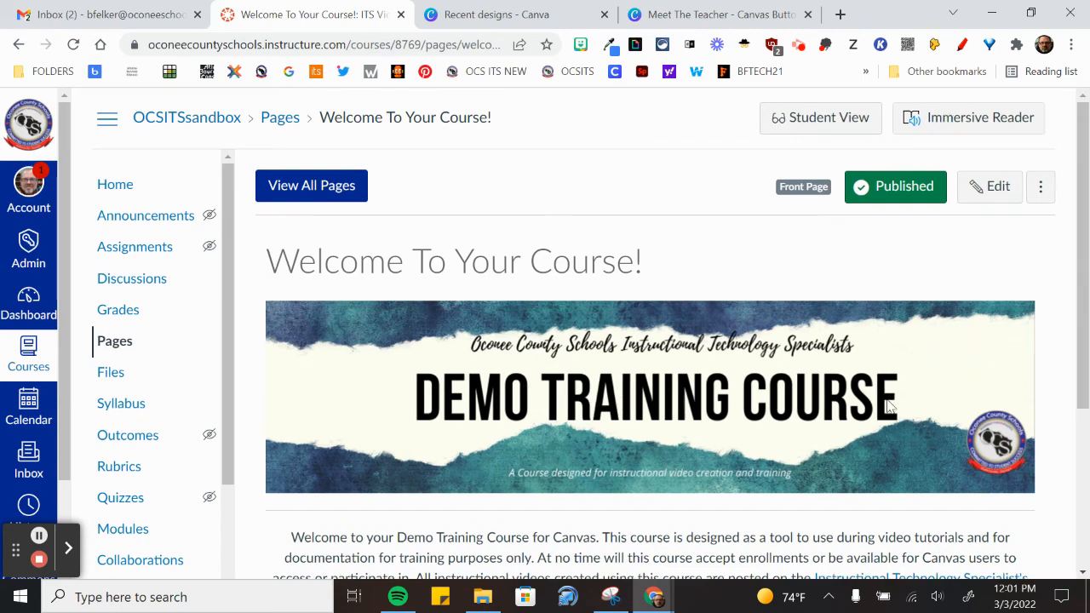
Review the button layout on the saved page and on the course home page
{"action": "scroll", "coordinate": [769, 407], "scroll_direction": "down", "scroll_amount": 3}
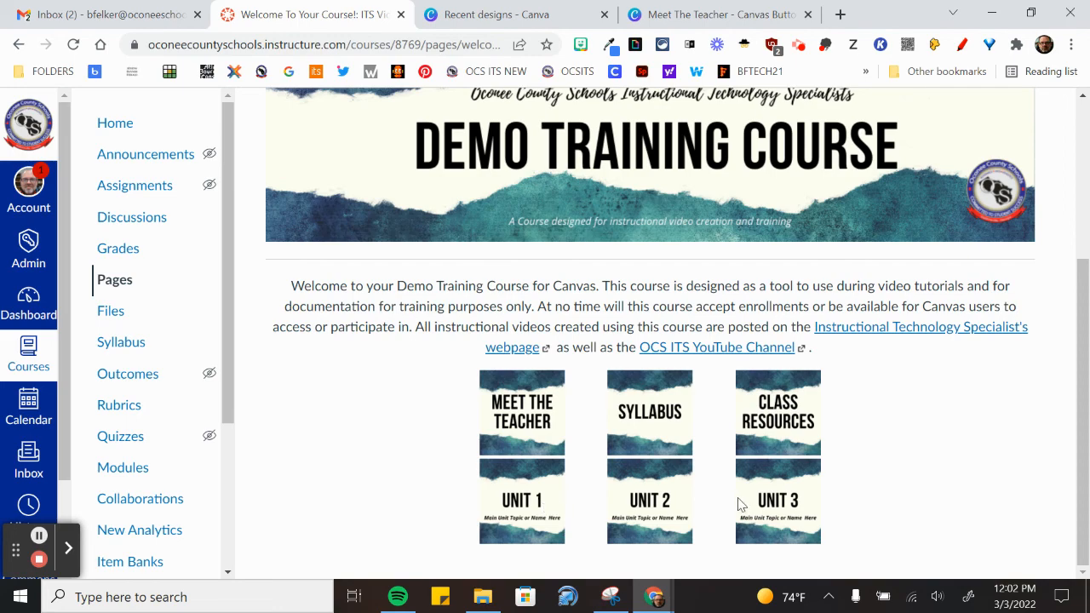
{"action": "scroll", "coordinate": [738, 504], "scroll_direction": "up", "scroll_amount": 3}
{"action": "right_click", "coordinate": [704, 154]}
{"action": "left_click", "coordinate": [116, 182]}
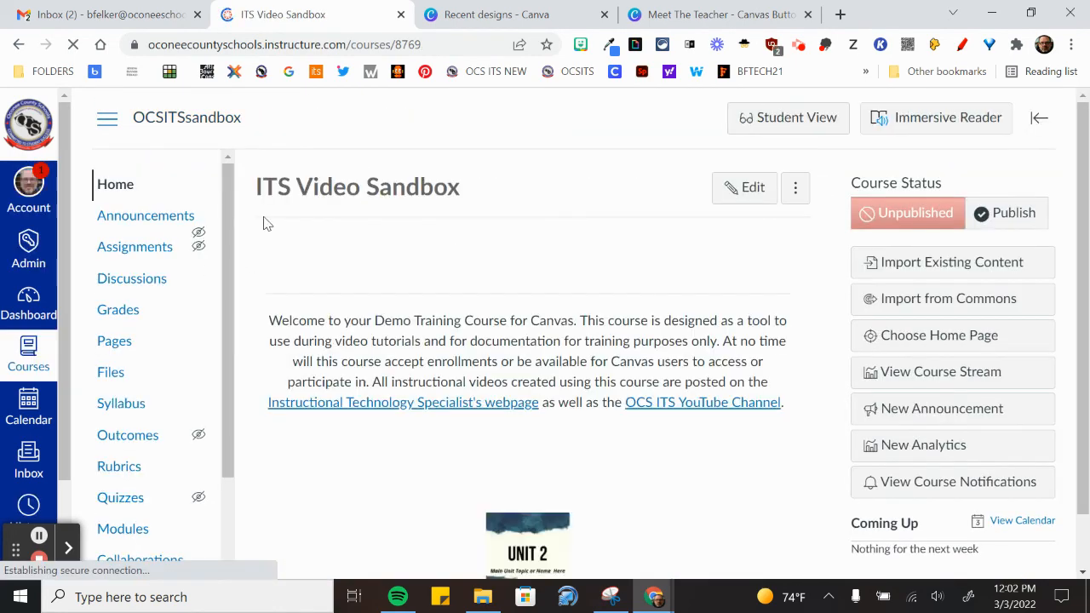
{"action": "scroll", "coordinate": [576, 326], "scroll_direction": "down", "scroll_amount": 2}
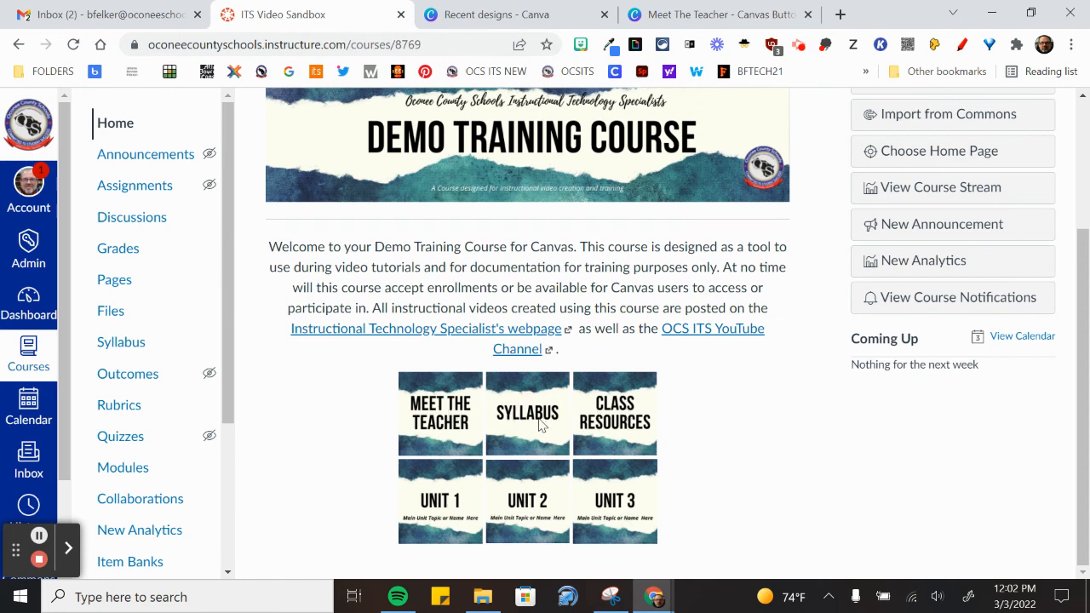
{"action": "scroll", "coordinate": [724, 439], "scroll_direction": "up", "scroll_amount": 3}
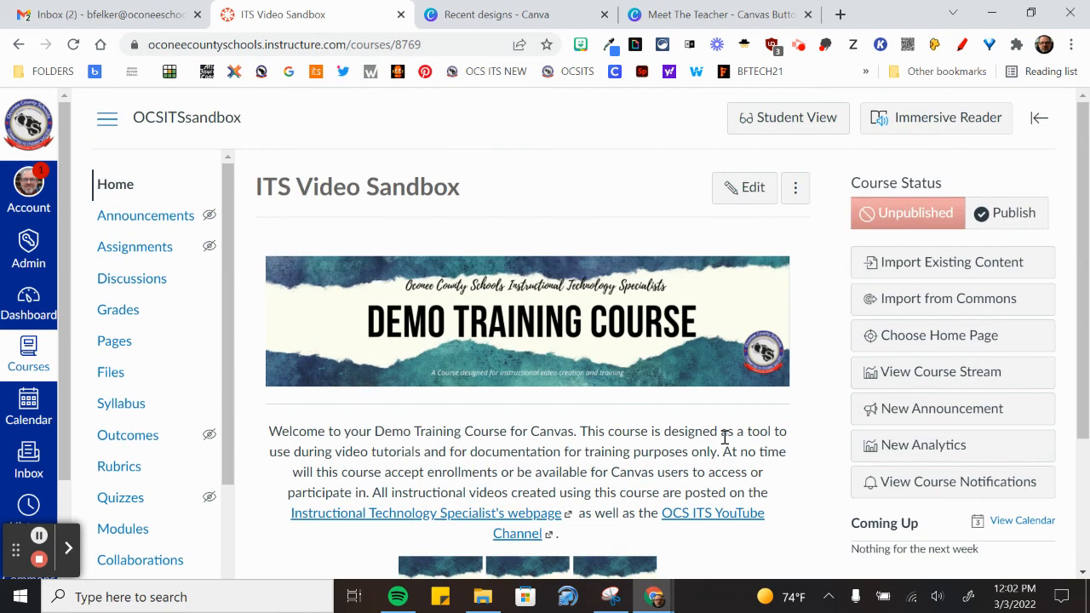
{"action": "scroll", "coordinate": [725, 437], "scroll_direction": "down", "scroll_amount": 2}
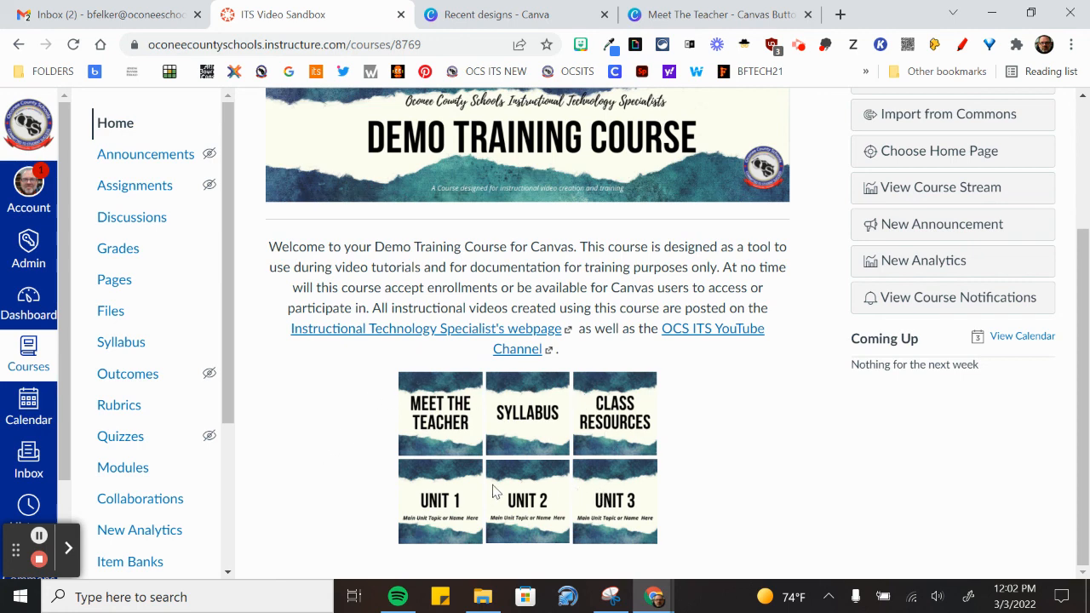
Preview the home page's button table in Student View, and leave Student View
{"action": "scroll", "coordinate": [496, 490], "scroll_direction": "up", "scroll_amount": 2}
{"action": "left_click", "coordinate": [764, 116]}
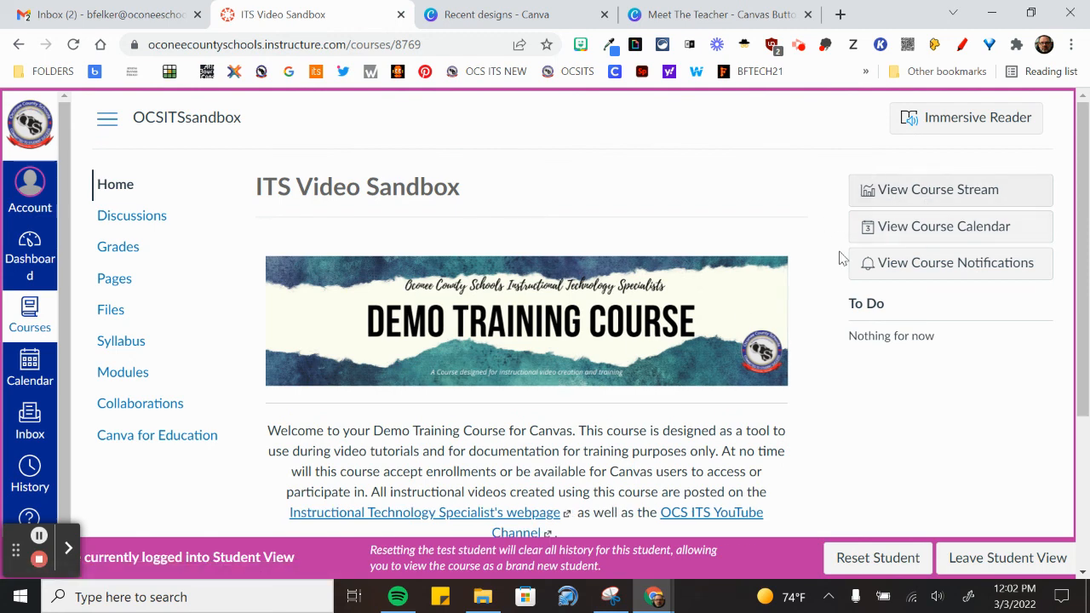
{"action": "scroll", "coordinate": [652, 382], "scroll_direction": "down", "scroll_amount": 3}
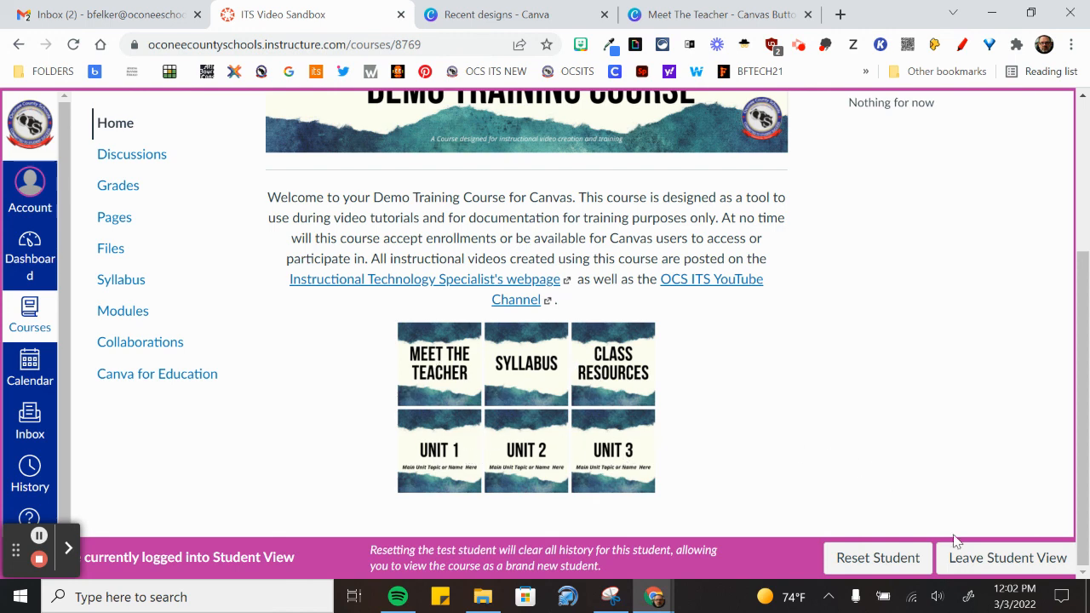
{"action": "left_click", "coordinate": [980, 560]}
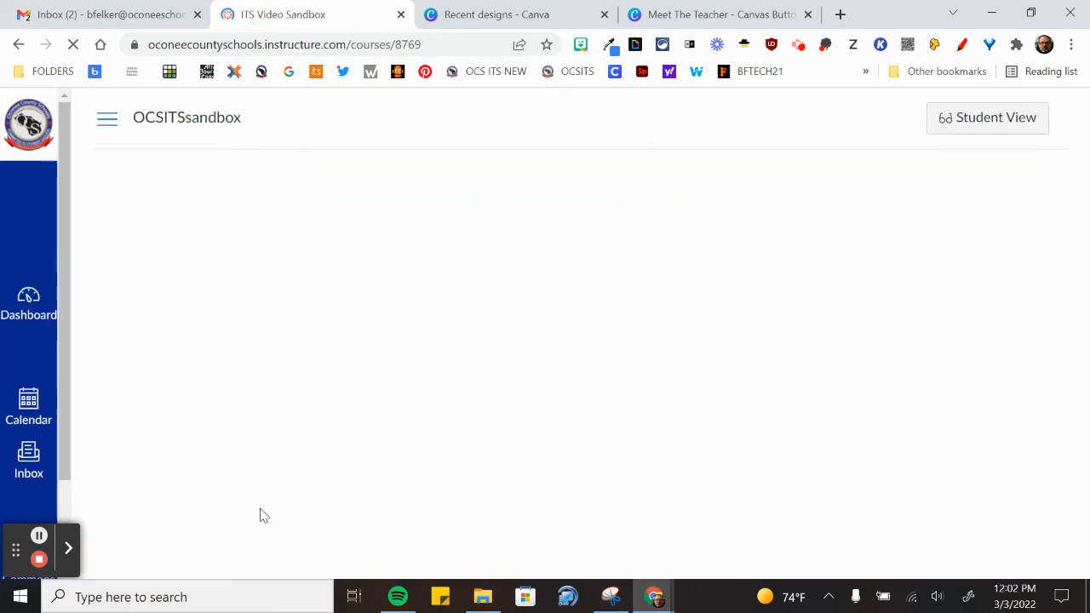